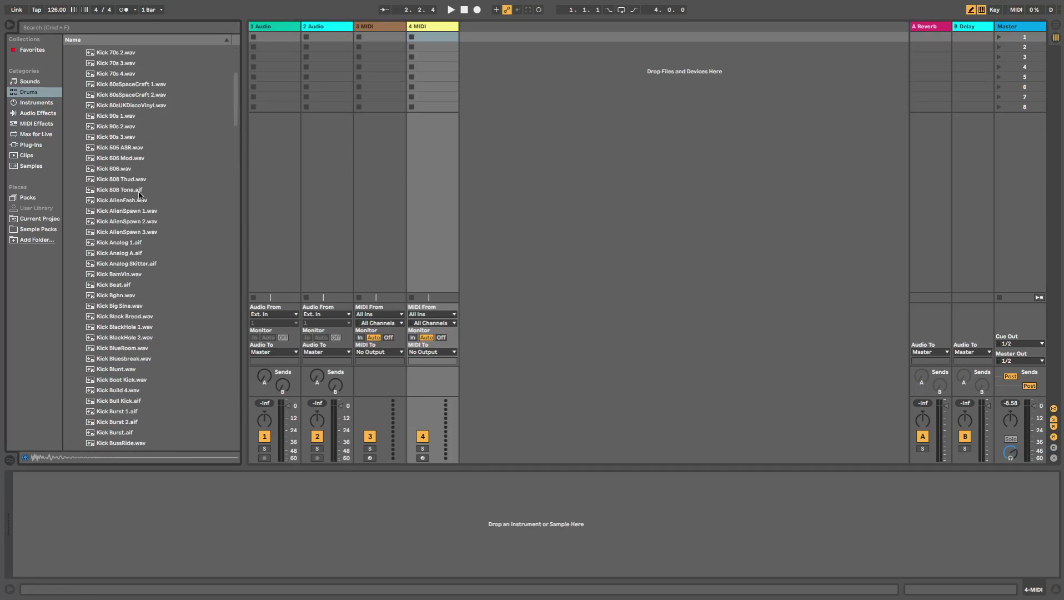
# Collapse the Kick and Drum Hits folders, pick 909 Core Kit.adg, and select track 3.
pyautogui.scroll(10, 141, 178)
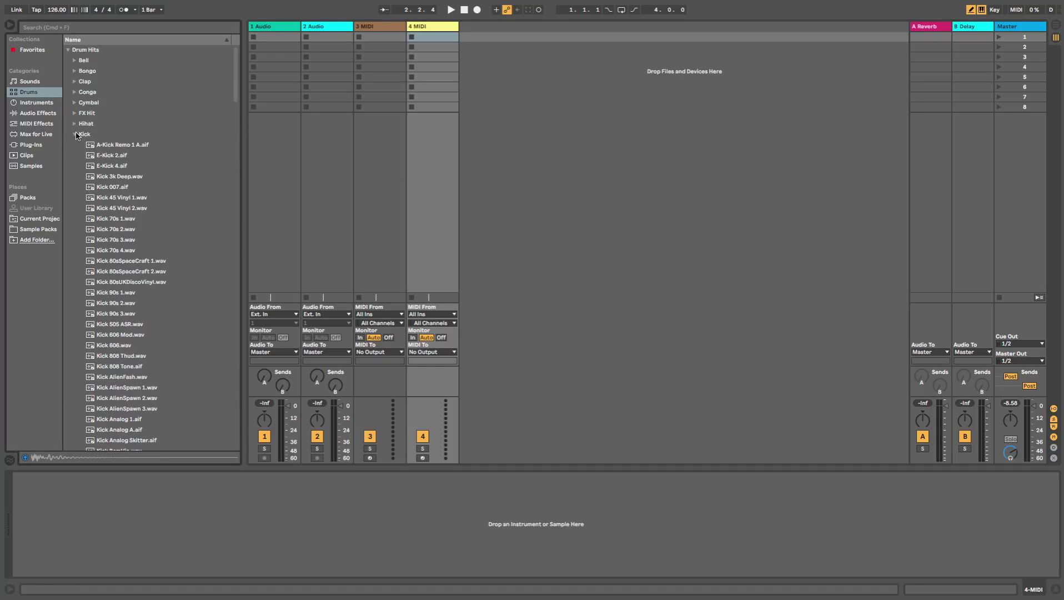
pyautogui.click(75, 134)
pyautogui.click(68, 50)
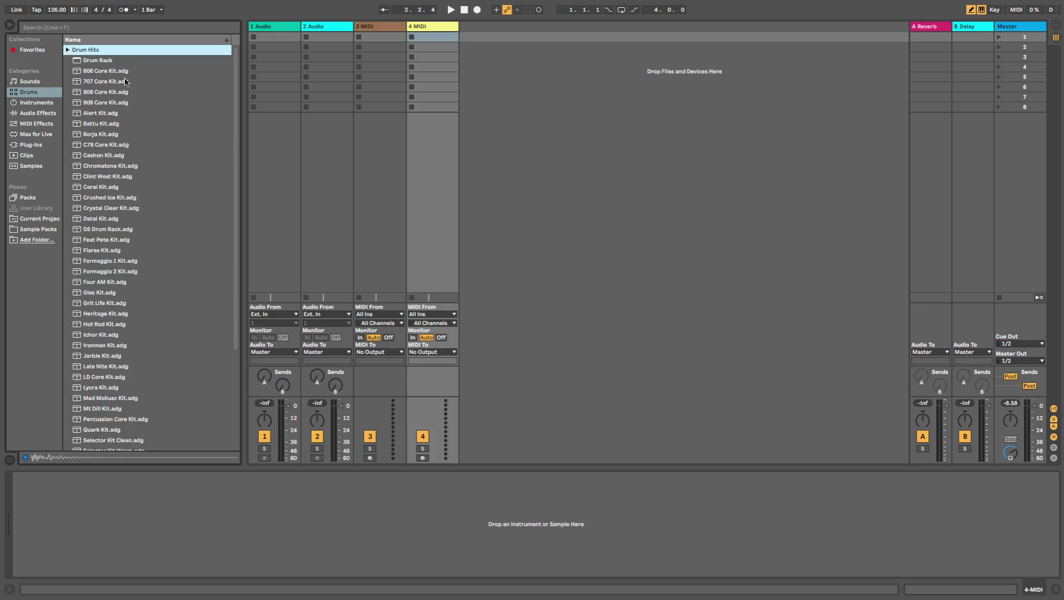
pyautogui.click(123, 105)
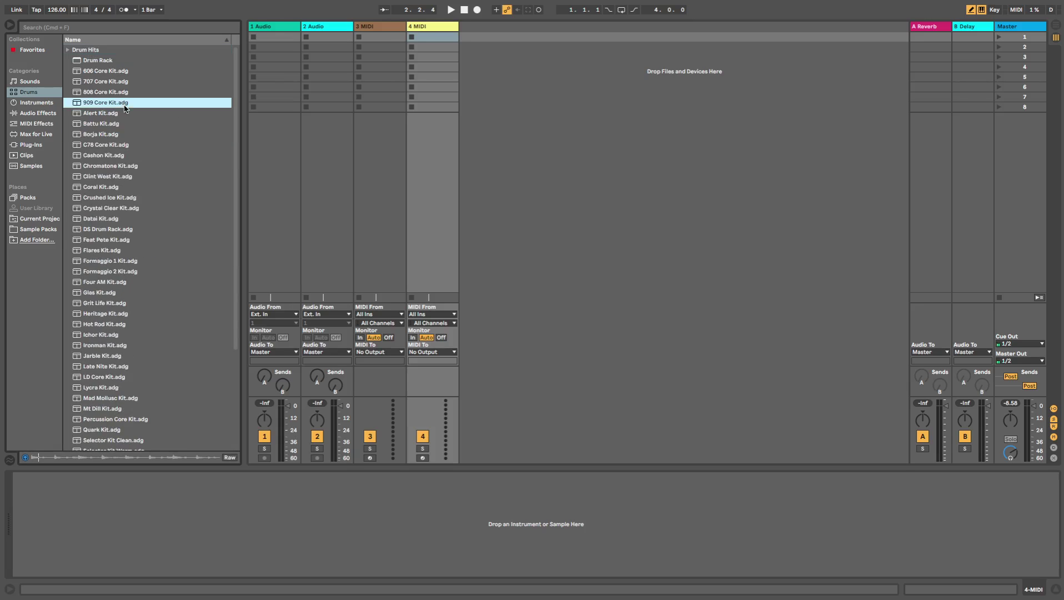
pyautogui.click(384, 29)
# Load the 909 Core Kit onto track 3 and create an empty MIDI clip in its first slot.
pyautogui.click(113, 106)
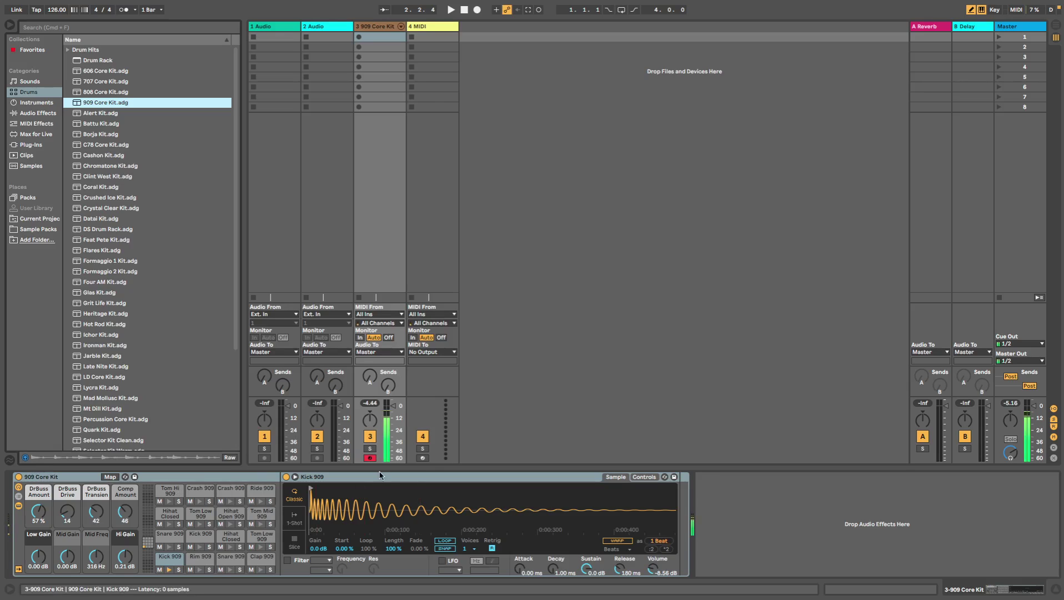
pyautogui.click(388, 37)
pyautogui.doubleClick(389, 37)
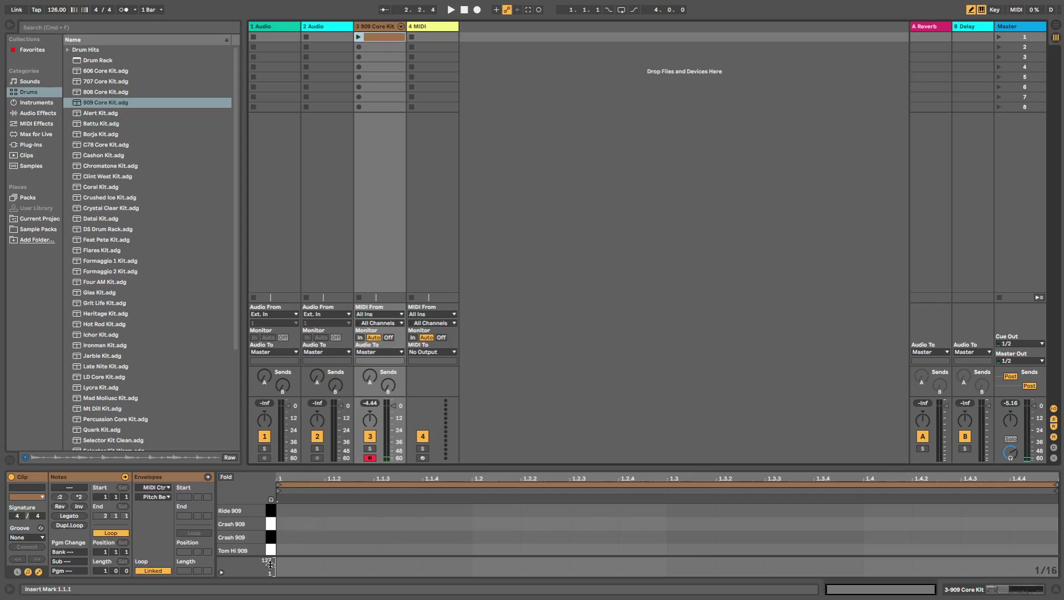
# Draw Kick 909 notes on beats 1, 2, 3 and 4 and launch the clip.
pyautogui.click(312, 546)
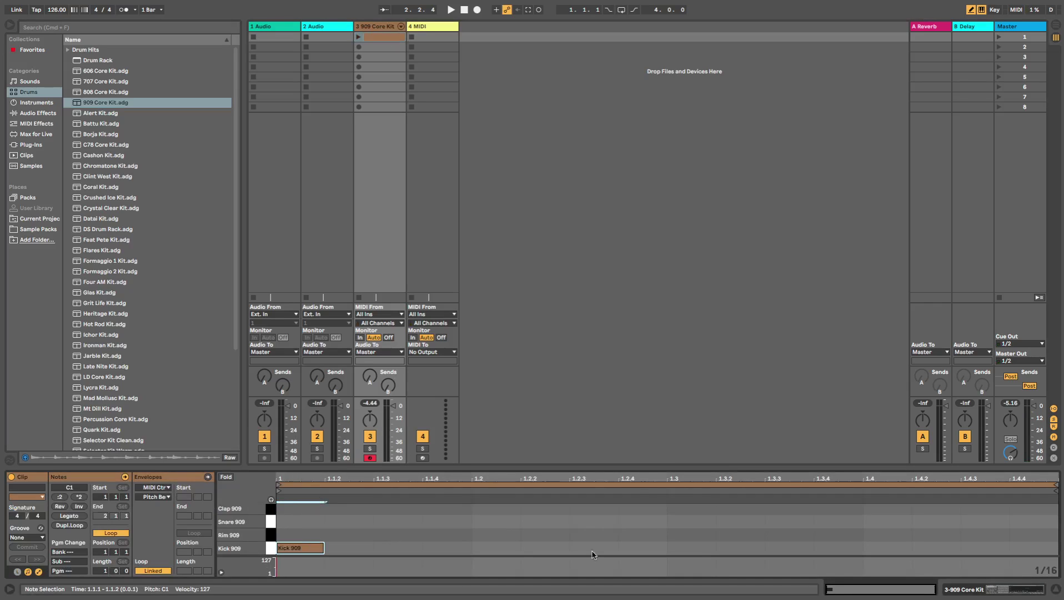
pyautogui.click(489, 547)
pyautogui.click(665, 548)
pyautogui.moveTo(666, 548); pyautogui.dragTo(675, 547)
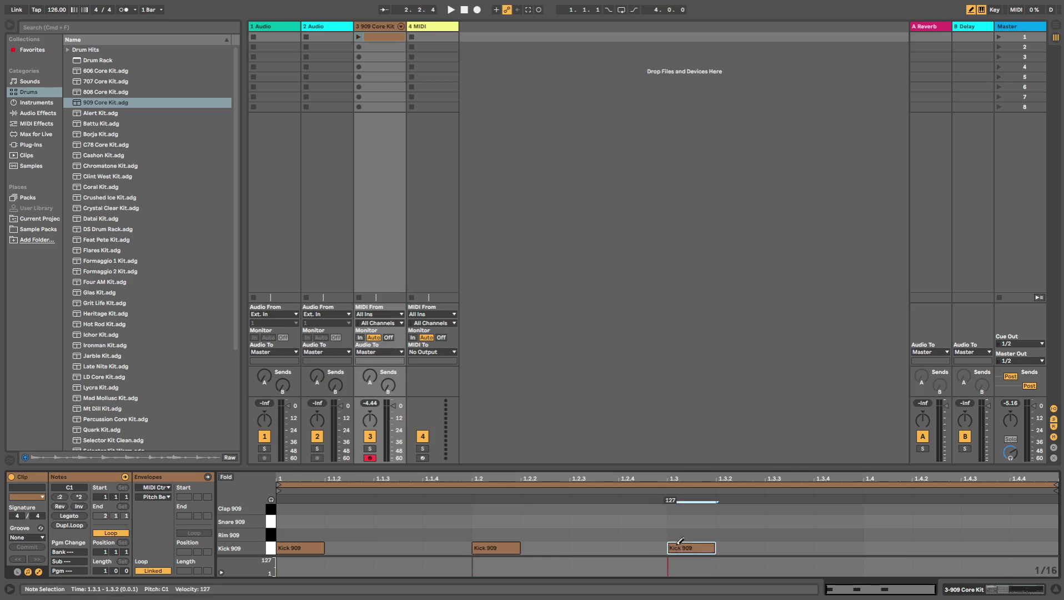
pyautogui.click(880, 547)
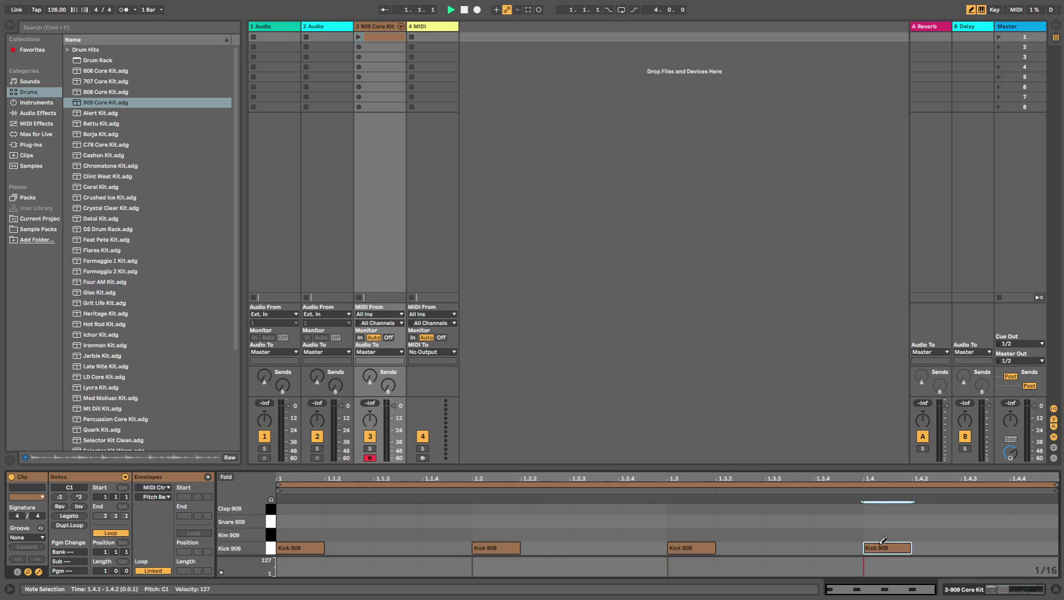
pyautogui.click(360, 37)
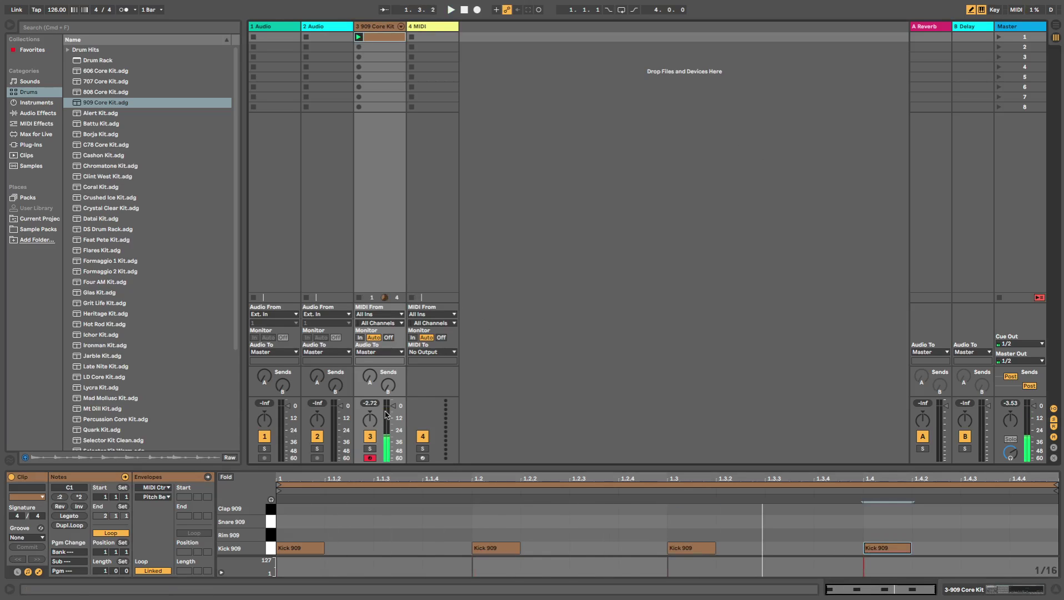
# Lower the 909 kit track volume to about -9.7 dB and reset its peak readout.
pyautogui.moveTo(387, 414); pyautogui.dragTo(397, 415)
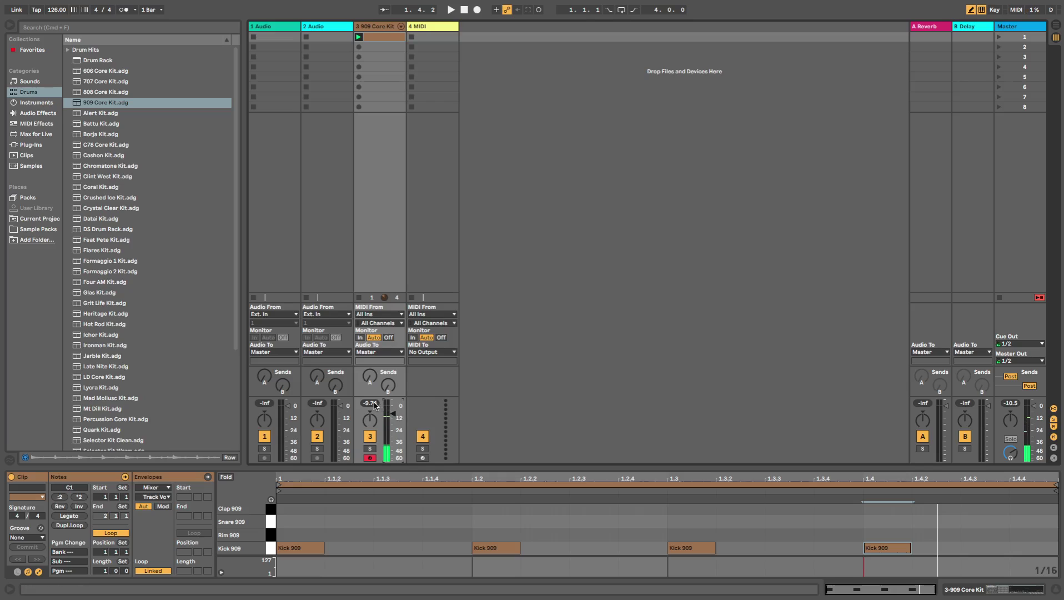
pyautogui.click(373, 403)
pyautogui.moveTo(411, 2)
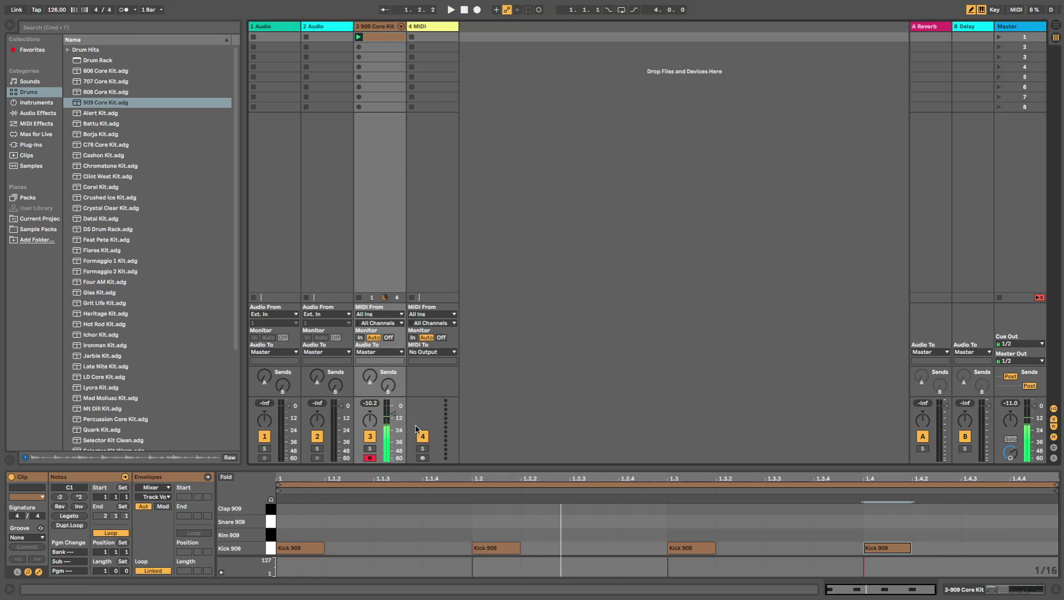
pyautogui.press('Tab')
# Select EQ Eight in the Audio Effects browser and show the 909 Core Kit's devices.
pyautogui.click(38, 112)
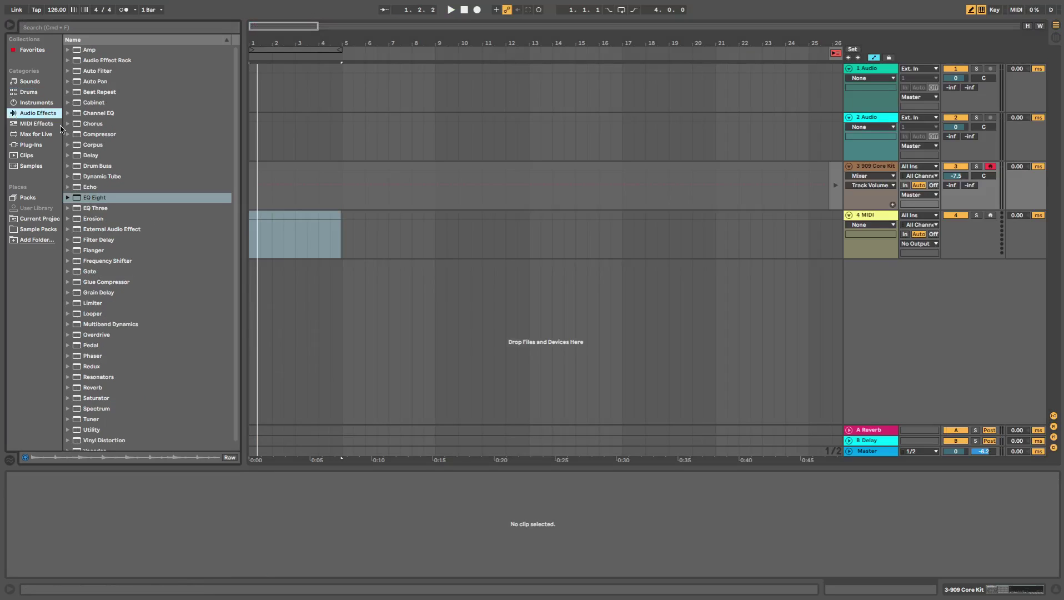
pyautogui.click(101, 198)
pyautogui.click(874, 168)
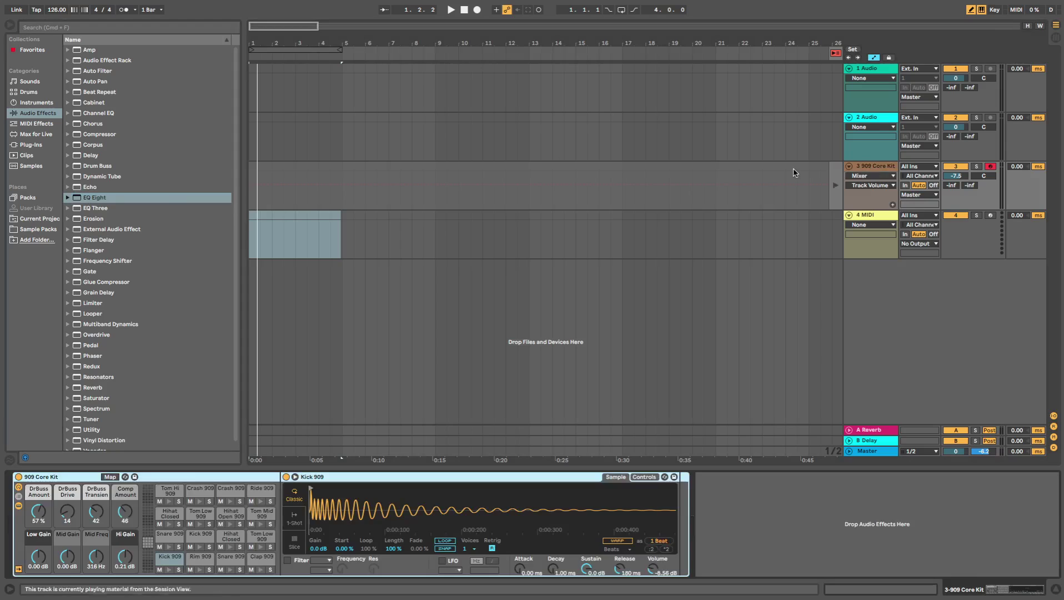
# Delete the empty 1 Audio and 2 Audio tracks, then return to Session view.
pyautogui.click(894, 70)
pyautogui.keyDown('shift'); pyautogui.click(874, 117); pyautogui.keyUp('shift')
pyautogui.press('Delete')
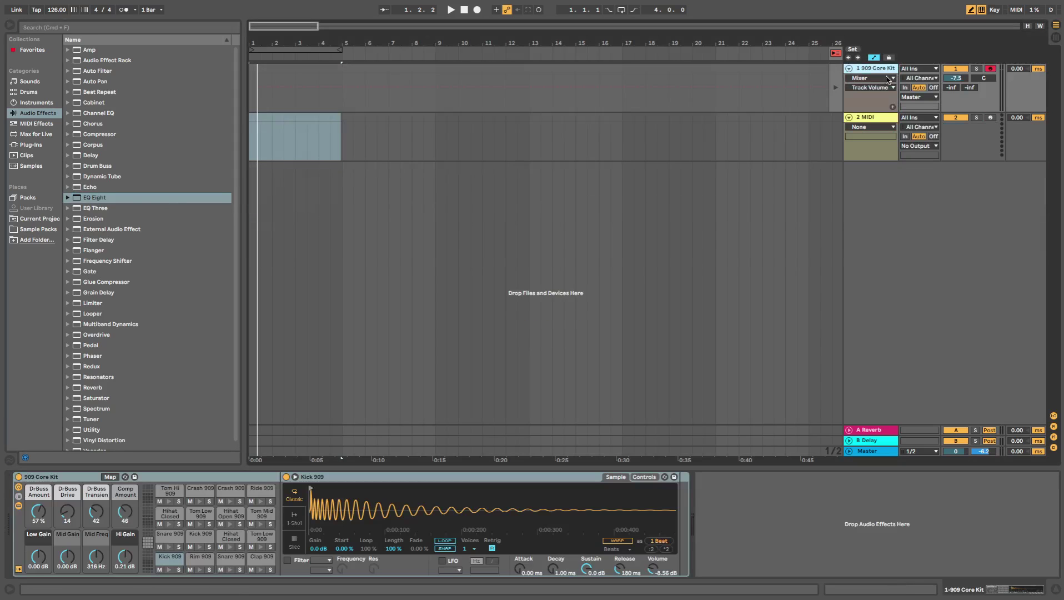
pyautogui.press('Tab')
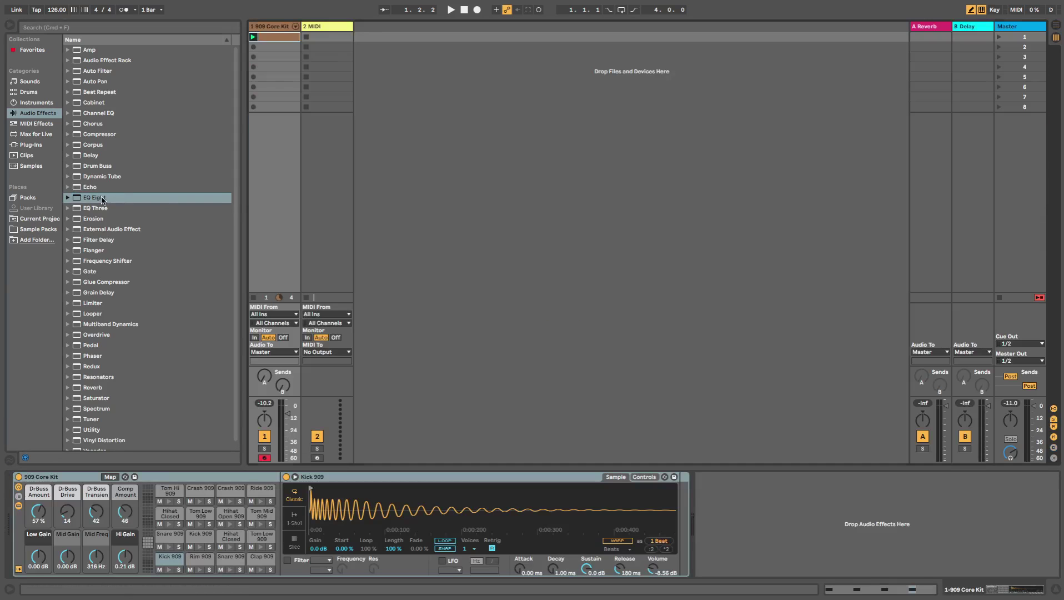
# Load EQ Eight on the kit and make band 1 a steep 25 Hz low cut.
pyautogui.doubleClick(123, 198)
pyautogui.click(741, 562)
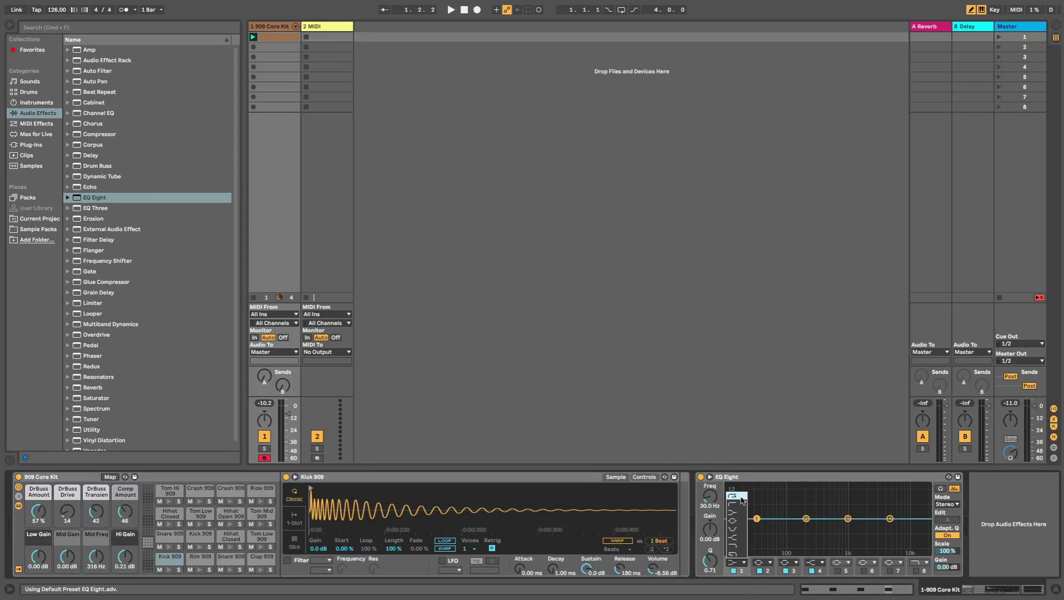
pyautogui.click(740, 501)
pyautogui.moveTo(754, 527); pyautogui.dragTo(751, 526)
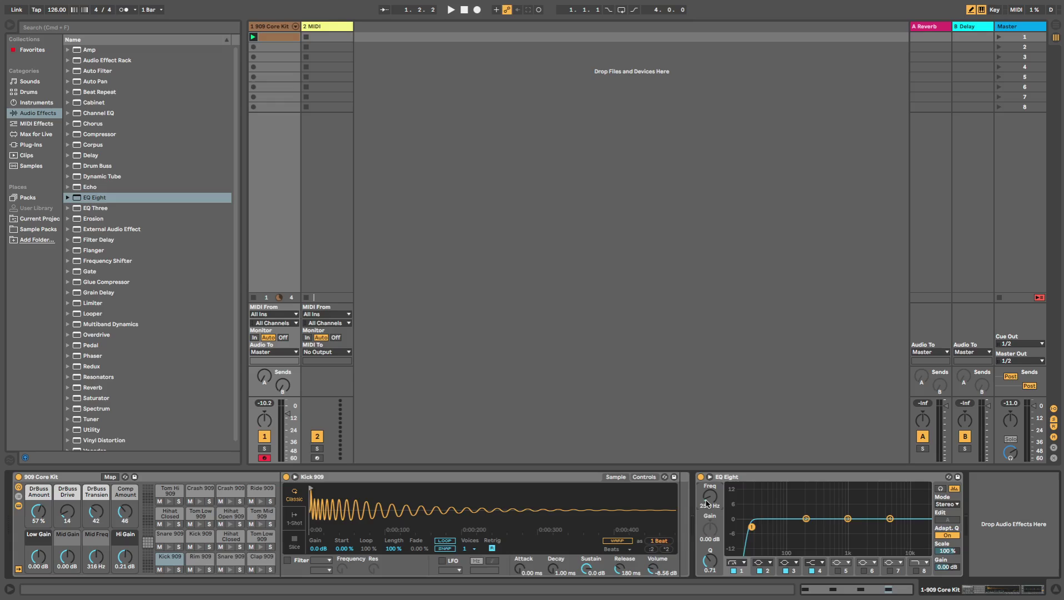
pyautogui.press('space')
pyautogui.press('space')
# Dip EQ band 2 by about 2.6 dB around 200 Hz with a narrower Q.
pyautogui.click(806, 520)
pyautogui.moveTo(806, 518); pyautogui.dragTo(806, 524)
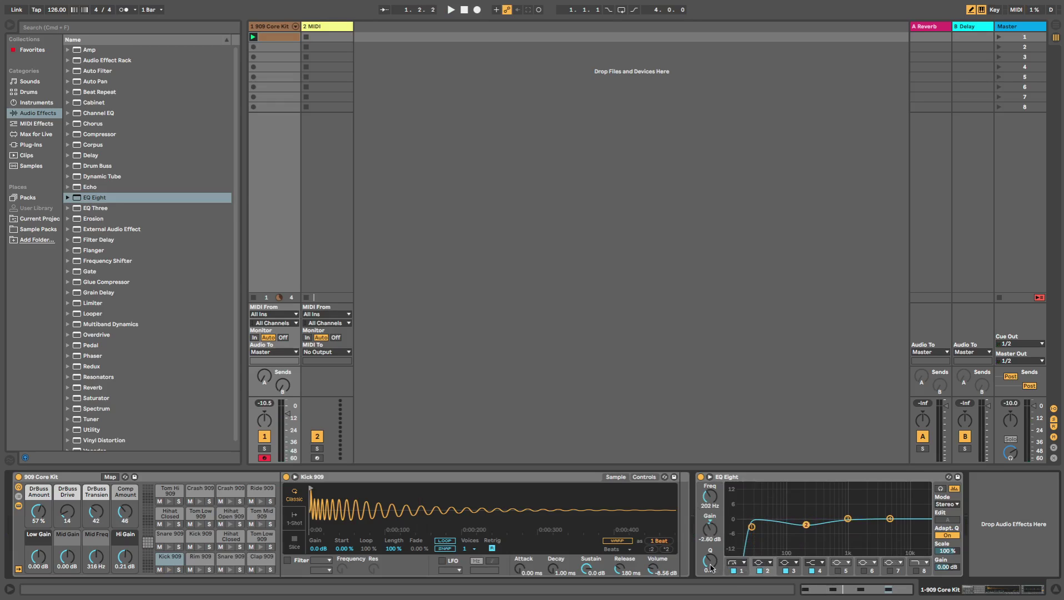
pyautogui.moveTo(710, 561); pyautogui.dragTo(709, 555)
pyautogui.press('space')
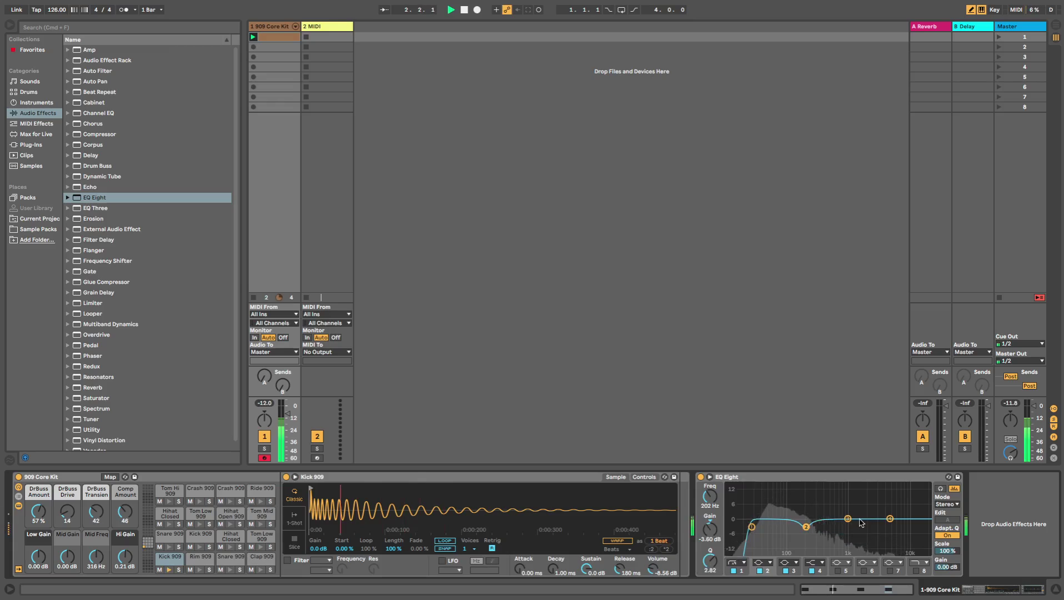
pyautogui.press('space')
# Boost EQ band 3 by about 2.8 dB near 1.98 kHz with a narrow Q.
pyautogui.moveTo(848, 519); pyautogui.dragTo(866, 517)
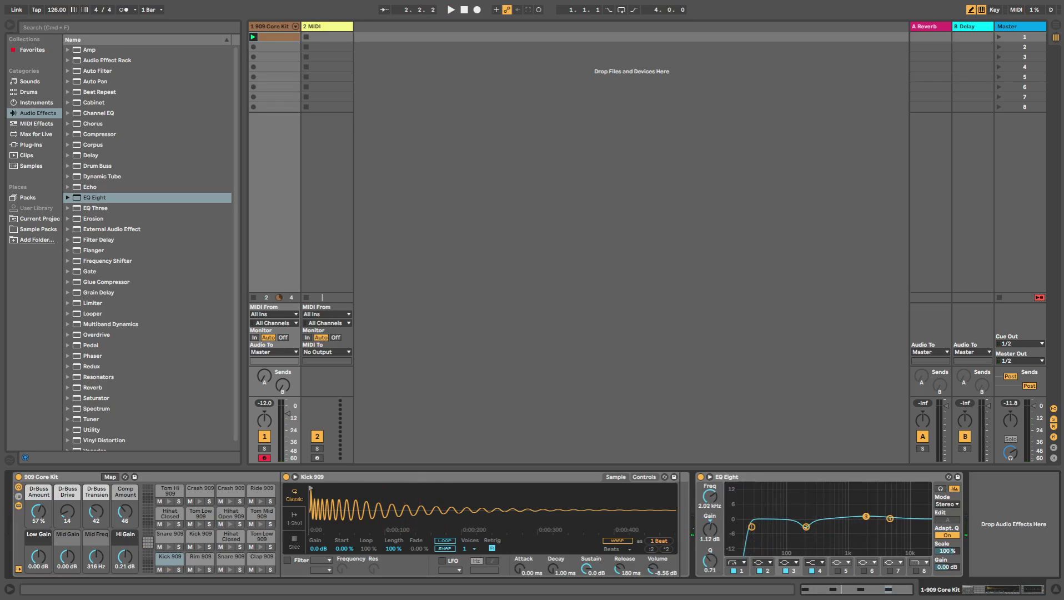
pyautogui.press('space')
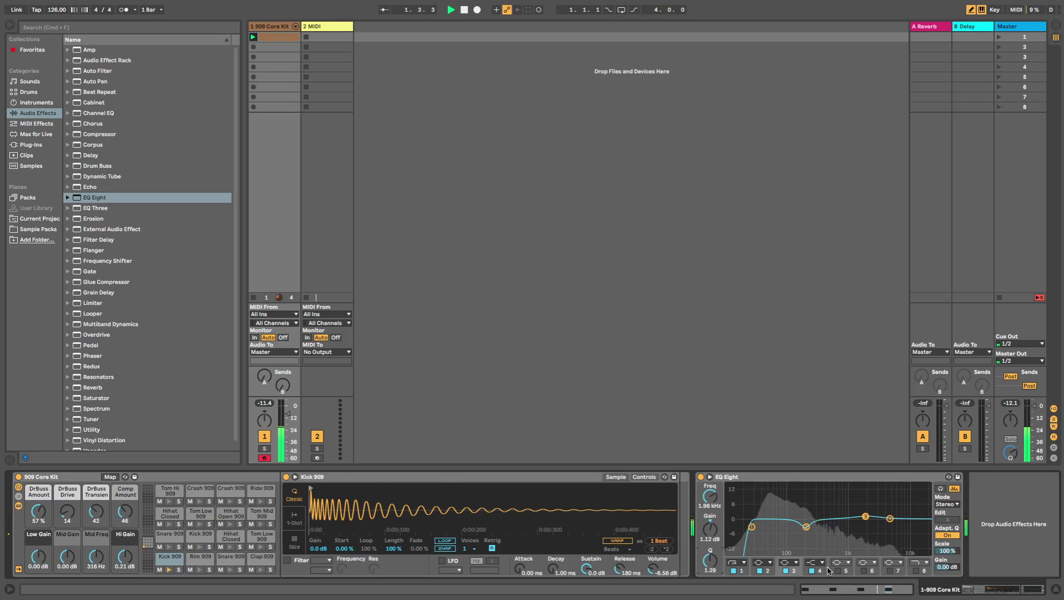
pyautogui.moveTo(710, 560); pyautogui.dragTo(709, 559)
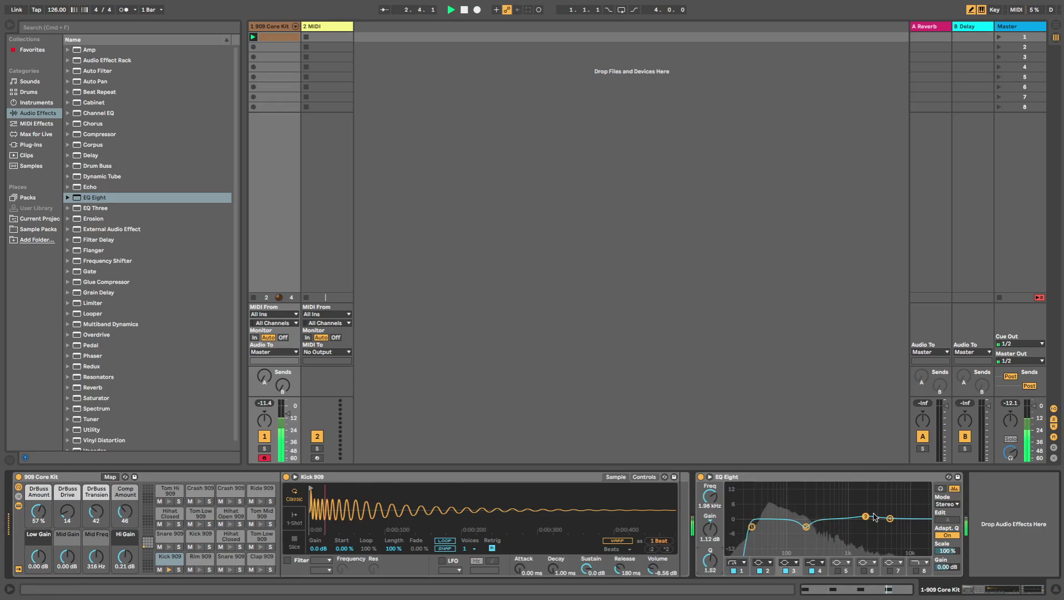
pyautogui.moveTo(864, 520); pyautogui.dragTo(865, 513)
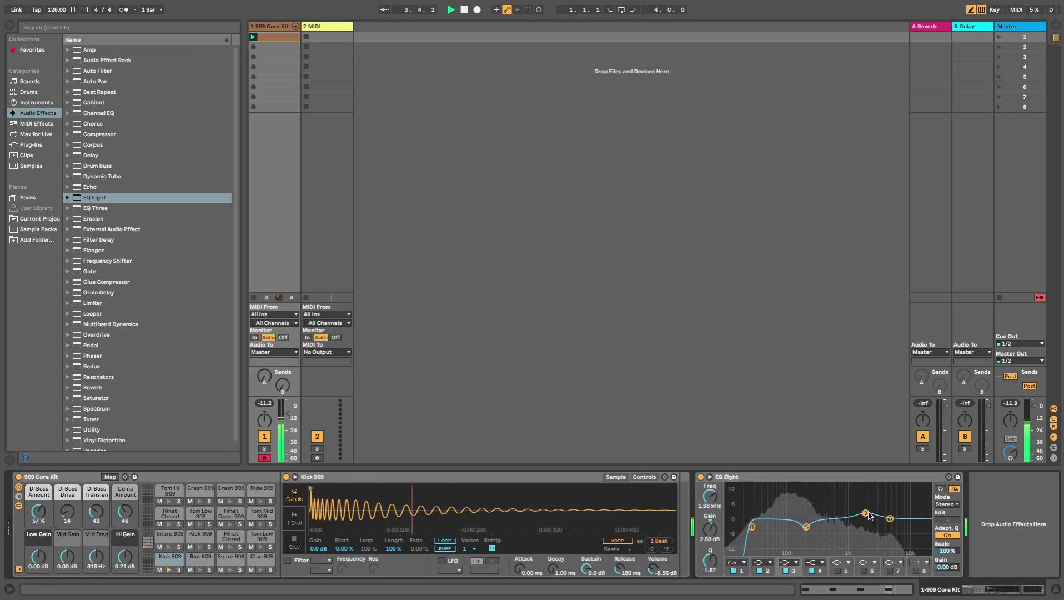
# Add a Compressor after EQ Eight with about 0.39 ms attack and 66.4 ms release.
pyautogui.click(90, 133)
pyautogui.doubleClick(90, 133)
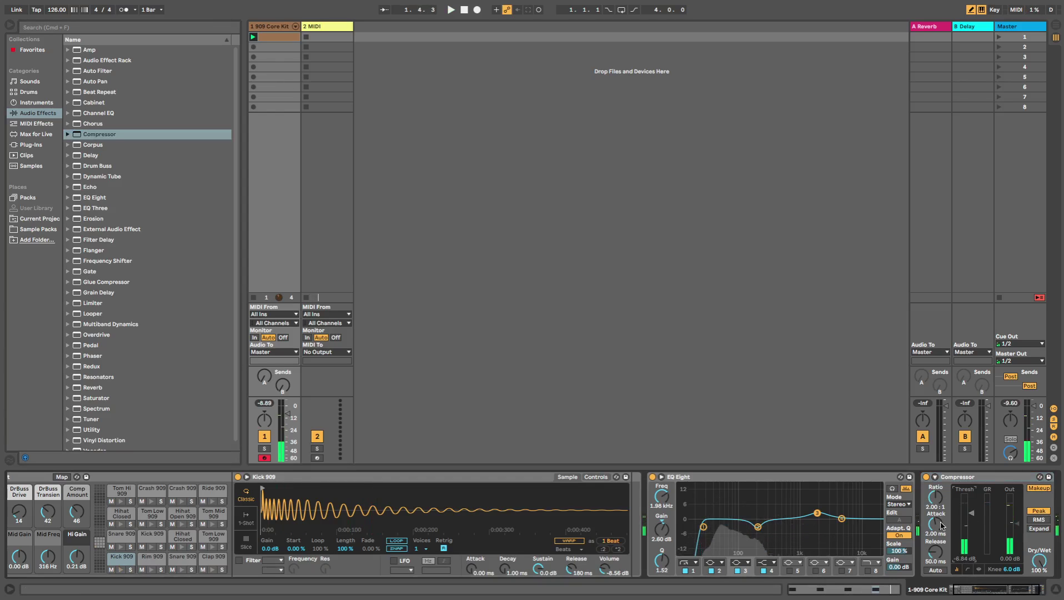
pyautogui.moveTo(936, 524)
pyautogui.mouseDown()
pyautogui.moveTo(935, 541)
pyautogui.moveTo(935, 527)
pyautogui.mouseUp()
pyautogui.press('space')
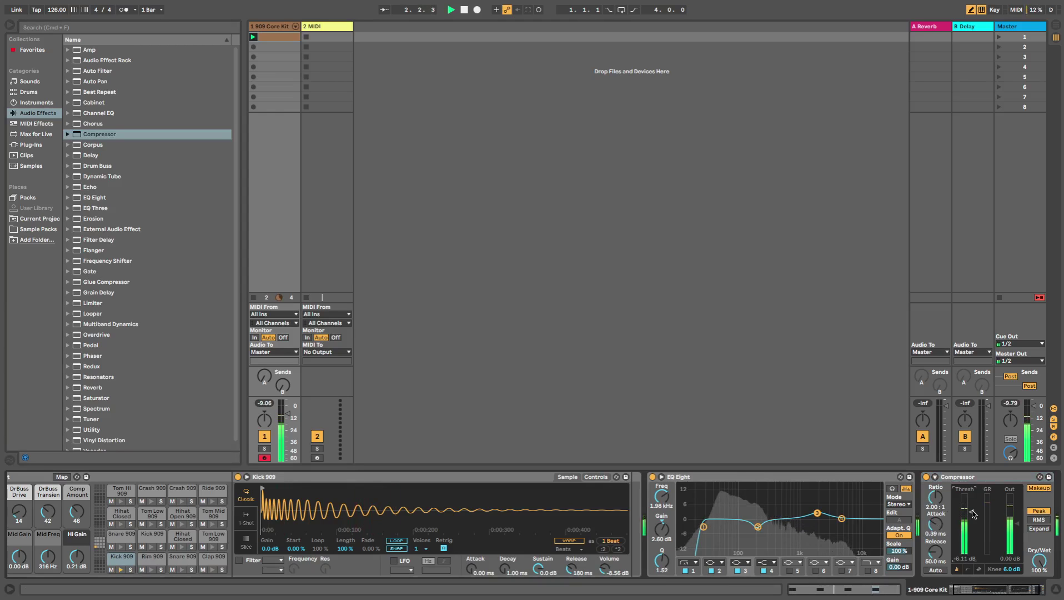
pyautogui.moveTo(935, 551); pyautogui.dragTo(935, 547)
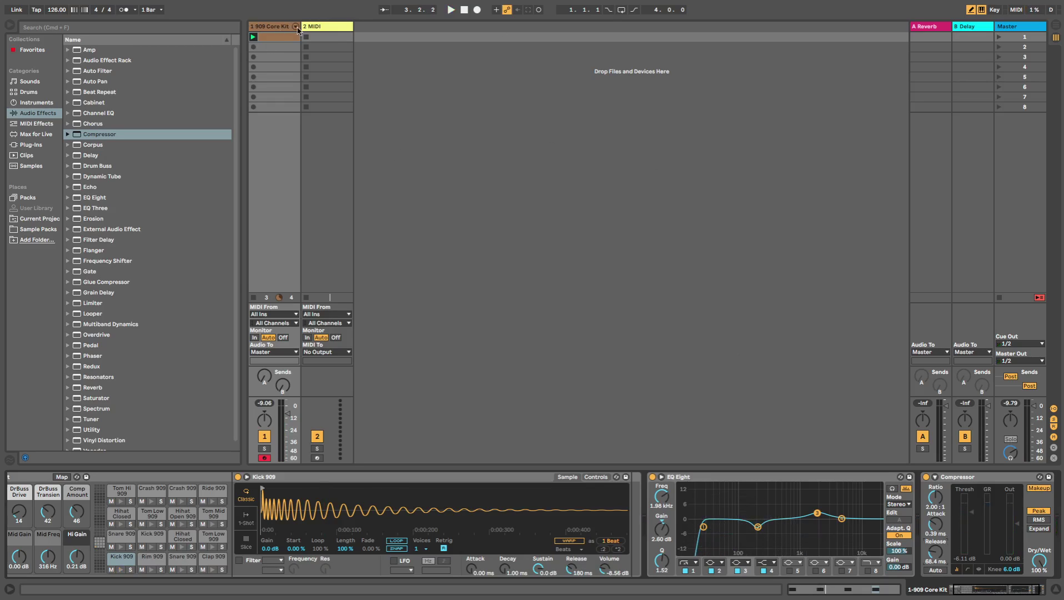
# Paste the 909 kit clip into 2 MIDI's first slot and launch it.
pyautogui.click(278, 26)
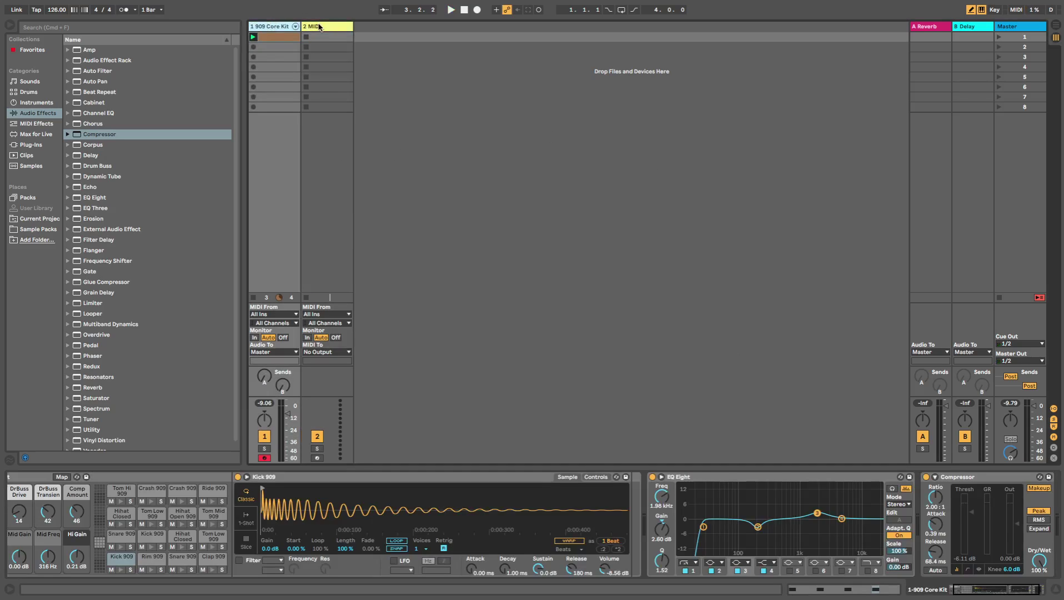
pyautogui.click(279, 38)
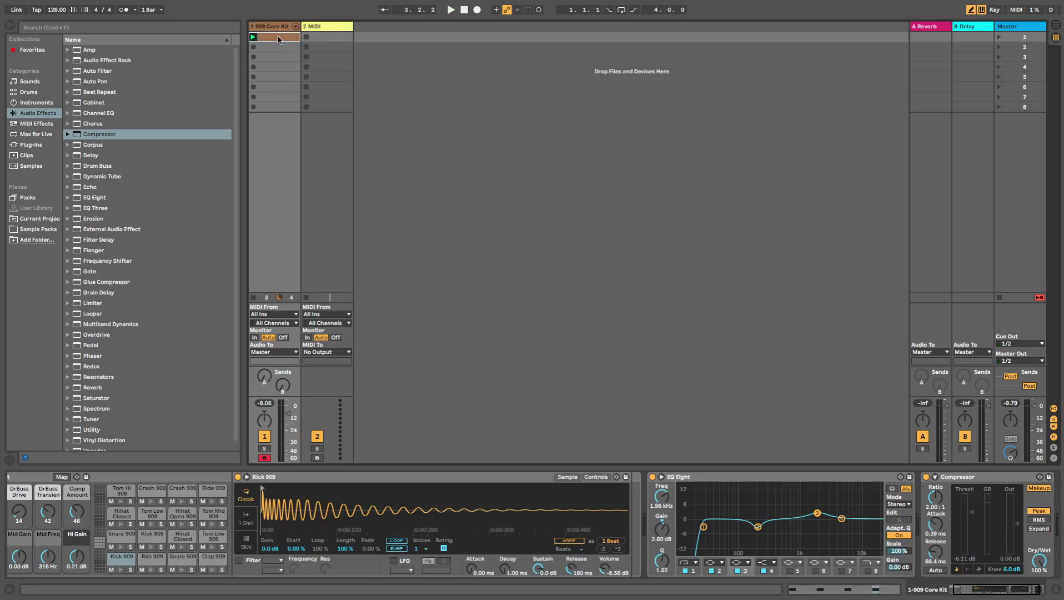
pyautogui.click(326, 38)
pyautogui.press('super+v')
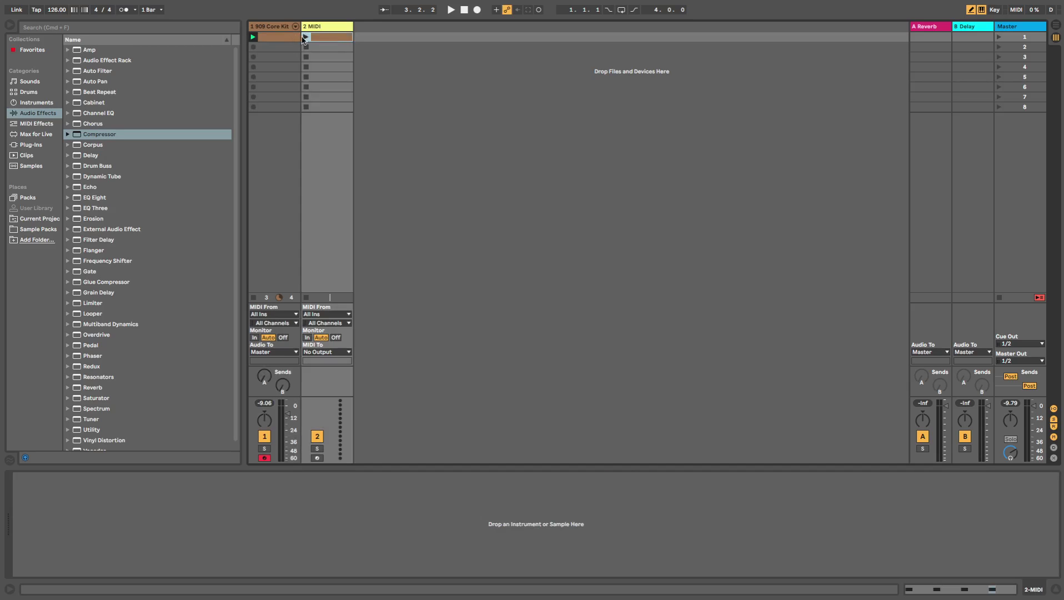
pyautogui.click(306, 37)
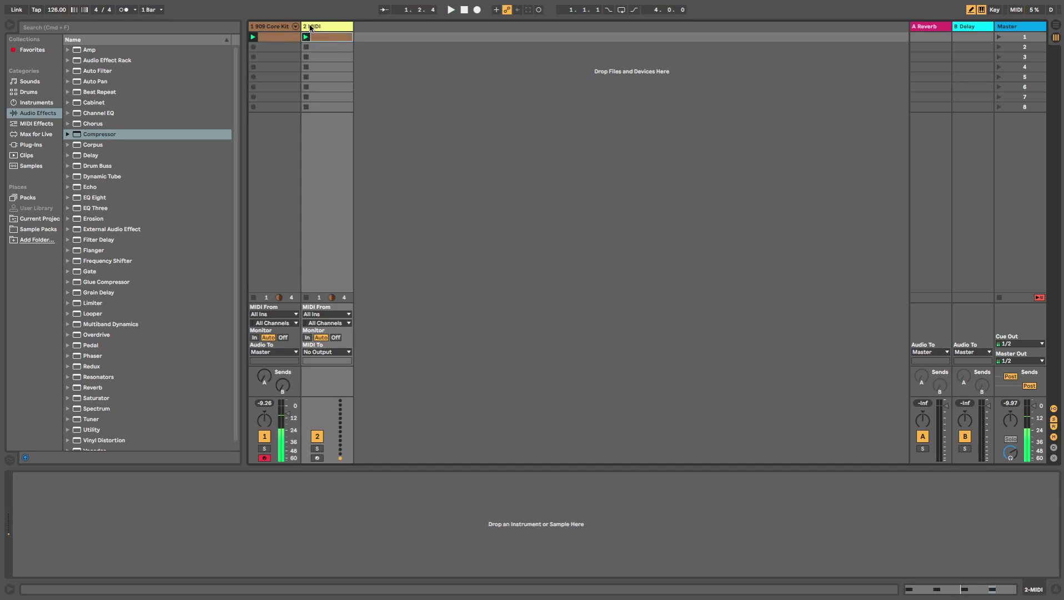
# Return the browser to the Drums category after briefly viewing Instruments.
pyautogui.click(28, 92)
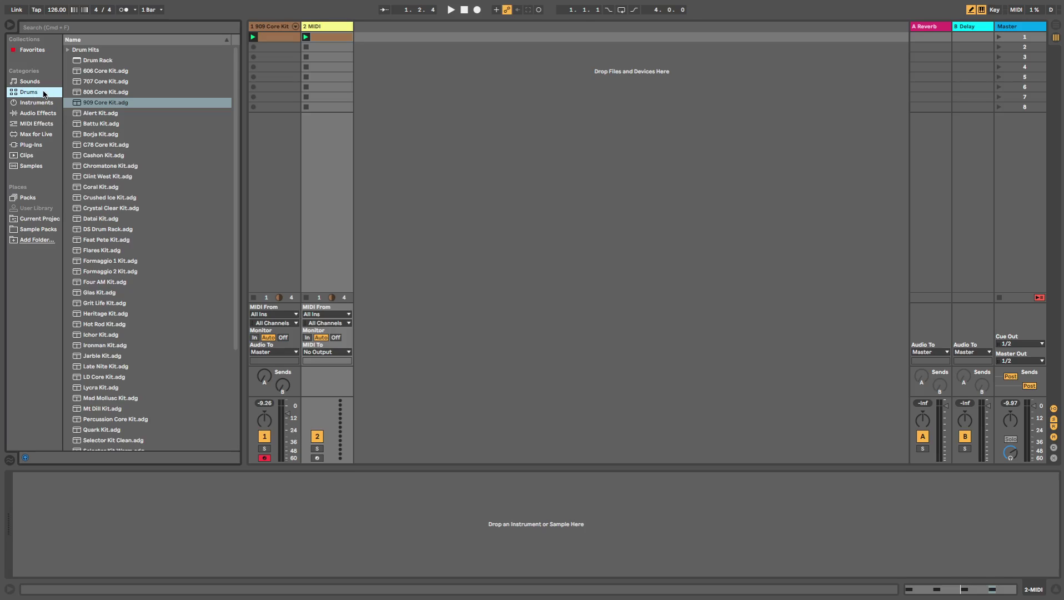
pyautogui.click(48, 104)
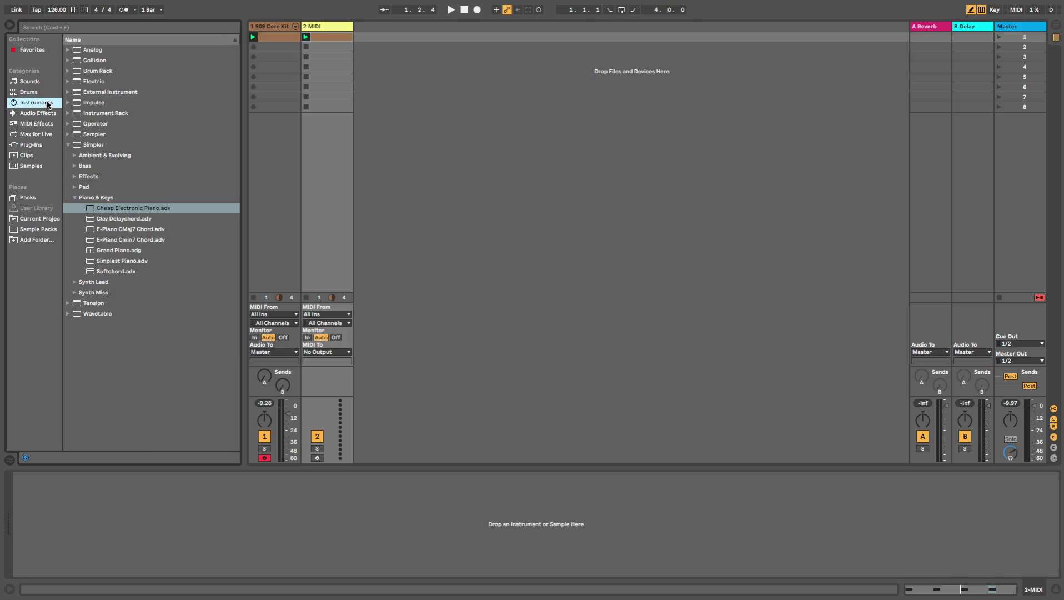
pyautogui.click(31, 91)
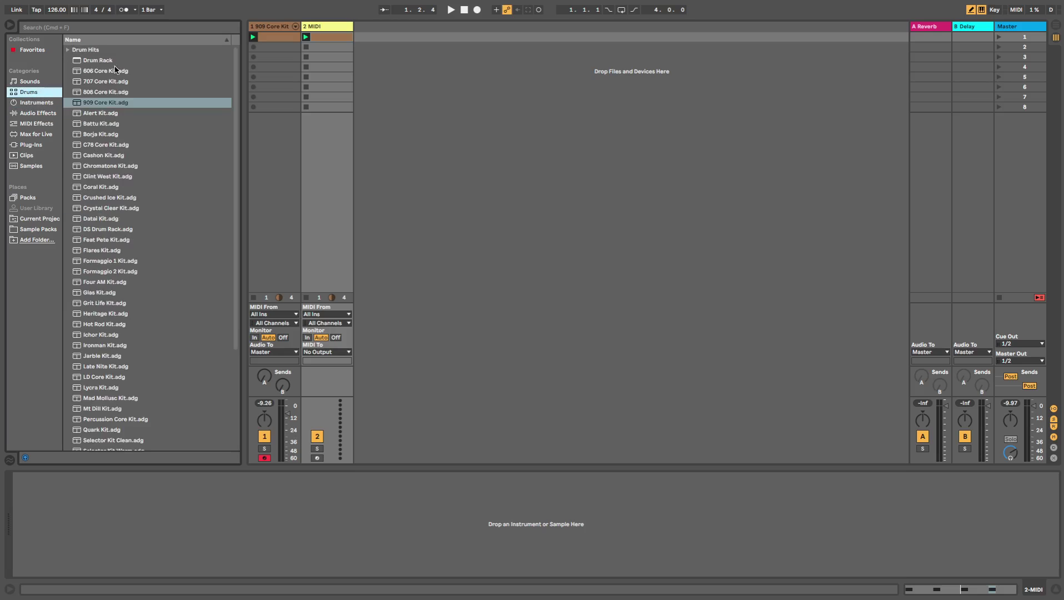
# Open Drum Hits > Kick and audition samples such as Kick Micronoi and Kick Moldy.
pyautogui.click(68, 50)
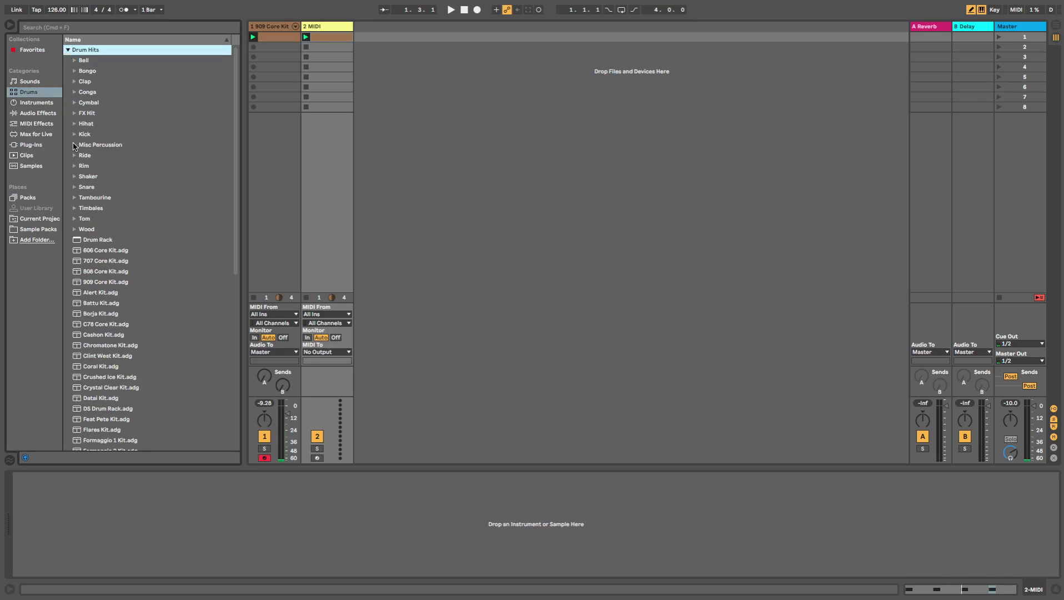
pyautogui.click(74, 133)
pyautogui.scroll(-10, 133, 250)
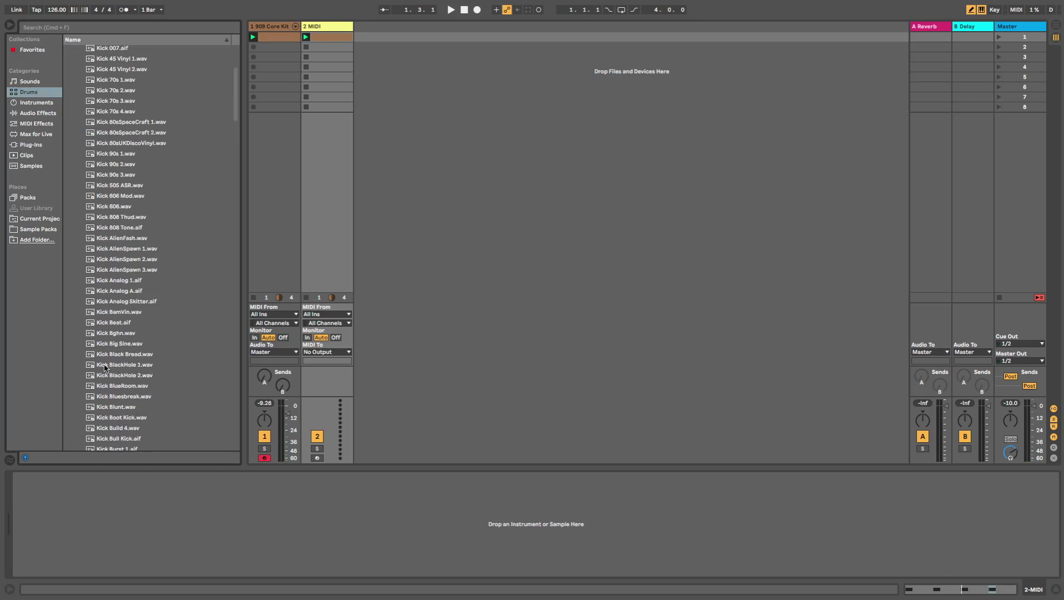
pyautogui.click(130, 396)
pyautogui.scroll(-12, 133, 333)
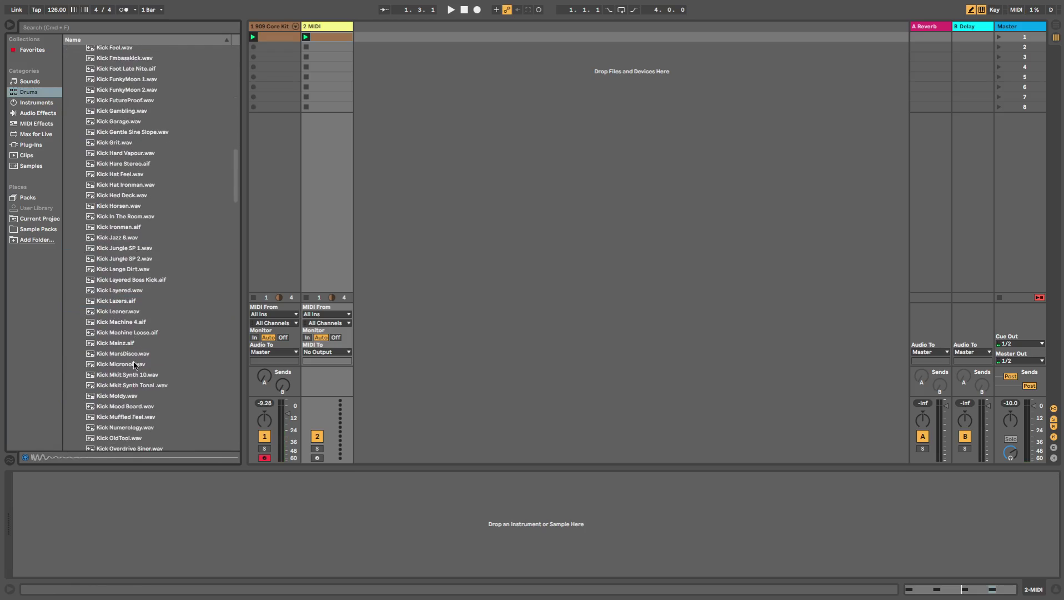
pyautogui.click(134, 364)
pyautogui.press('Down')
pyautogui.press('Down')
pyautogui.click(139, 396)
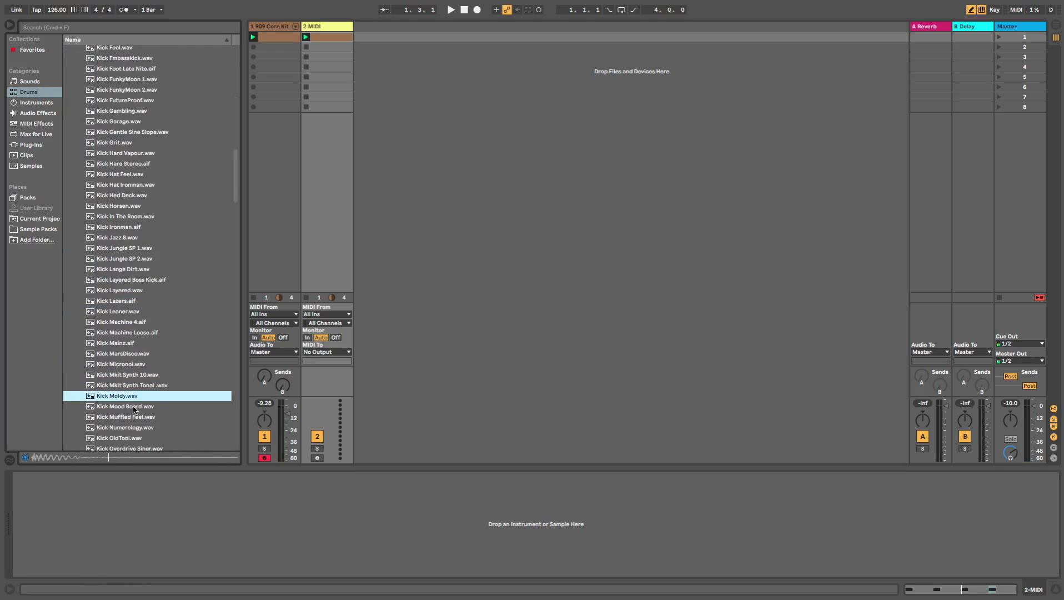
pyautogui.scroll(-1, 139, 388)
pyautogui.scroll(-3, 139, 394)
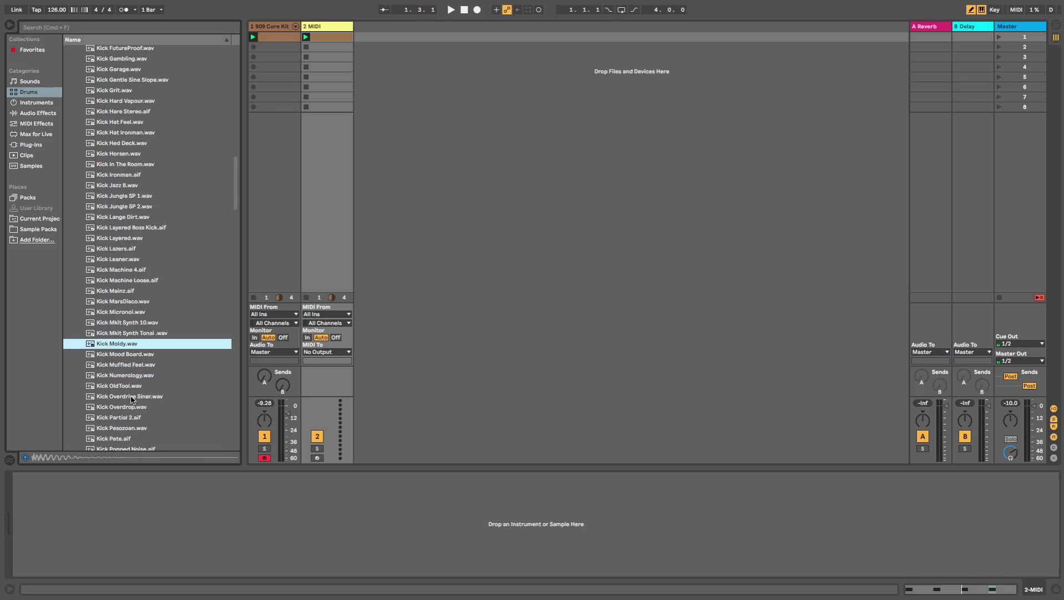
# Audition Kick Overdrive Siner, Kick Partial 2, Kick Post Flash and Kick Prommer Vinyl.
pyautogui.click(136, 344)
pyautogui.press('Down')
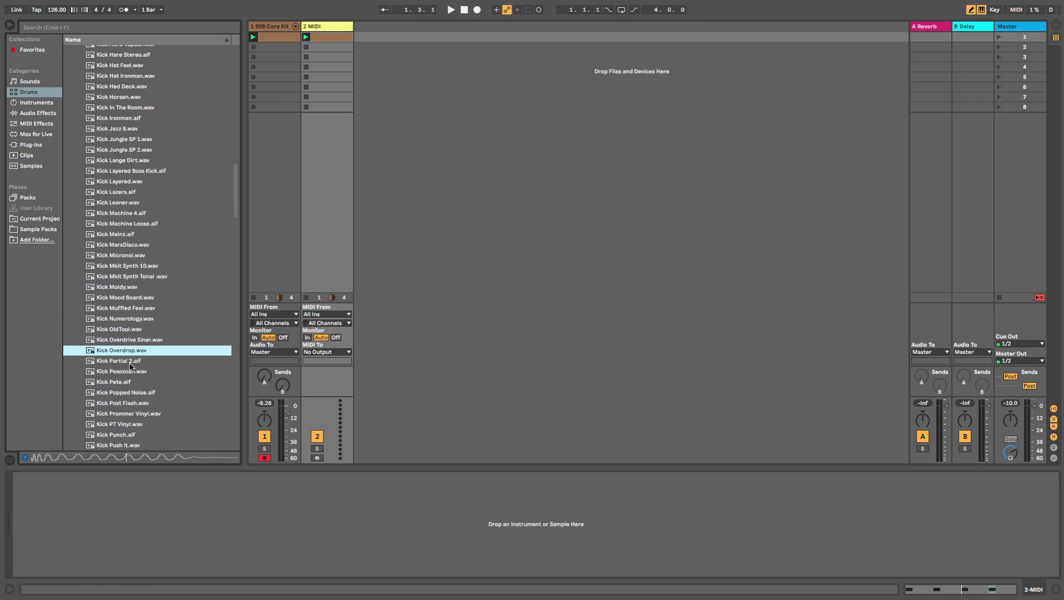
pyautogui.press('Down')
pyautogui.press('Down')
pyautogui.press('Up')
pyautogui.scroll(-2, 127, 377)
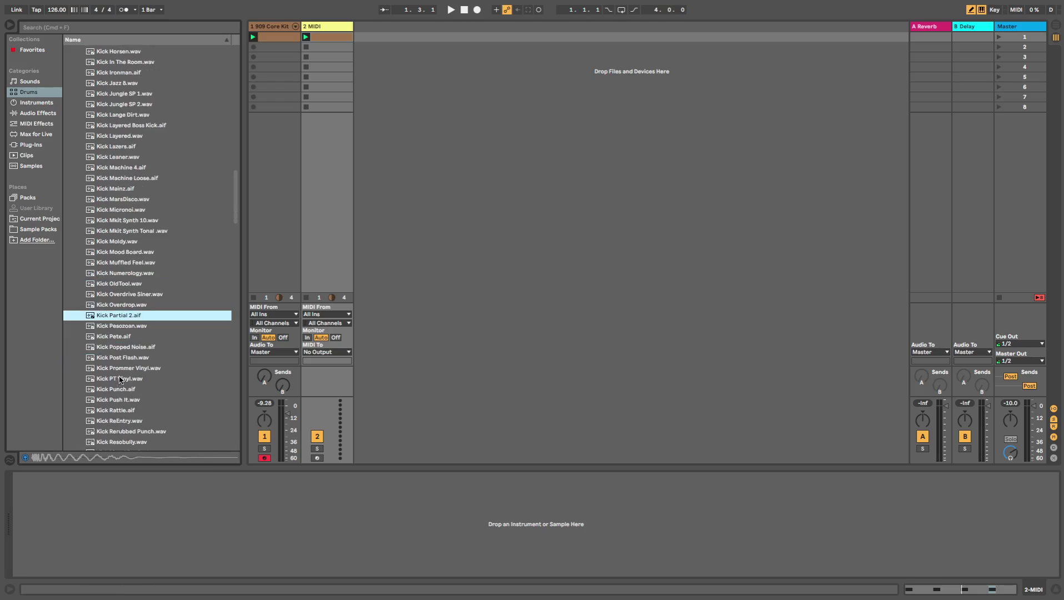
pyautogui.click(125, 359)
pyautogui.scroll(-1, 126, 368)
pyautogui.click(125, 343)
pyautogui.scroll(-1, 127, 354)
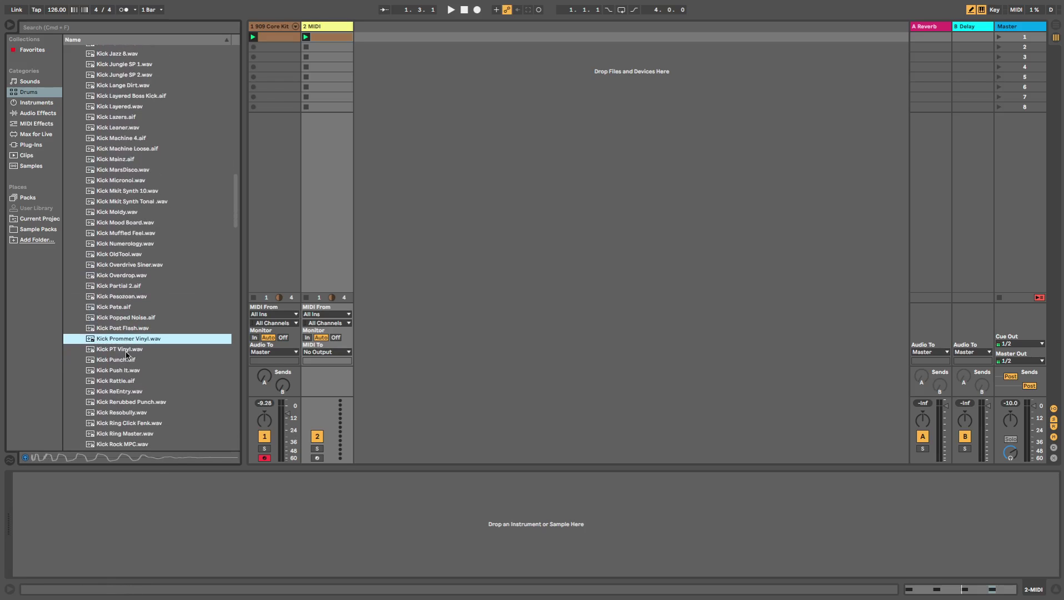
# Load Kick Prommer Vinyl.wav onto track 2 and open its clip for editing.
pyautogui.click(337, 43)
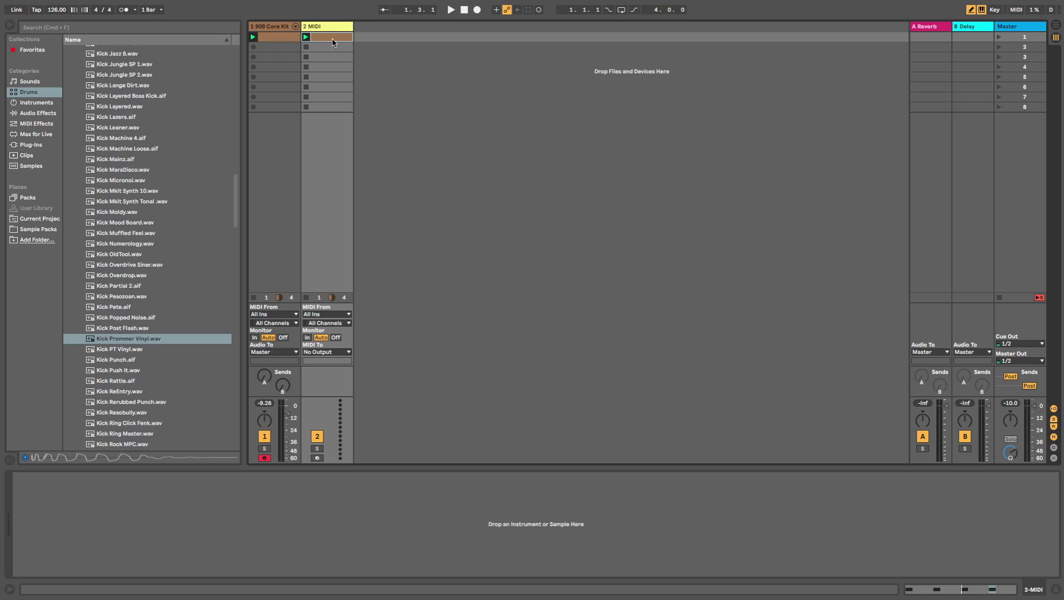
pyautogui.click(147, 336)
pyautogui.doubleClick(144, 338)
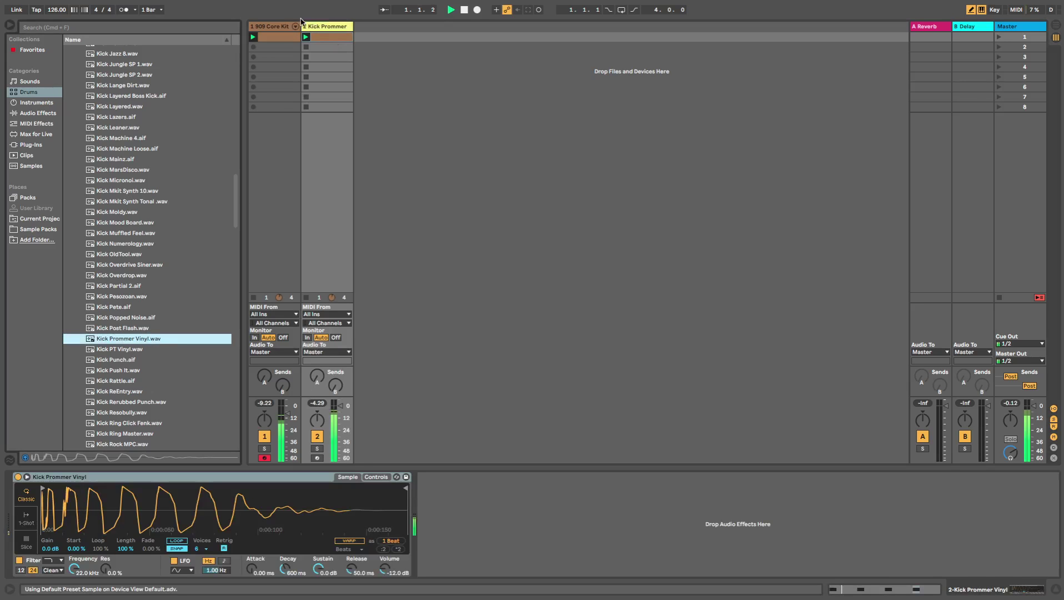
pyautogui.click(327, 37)
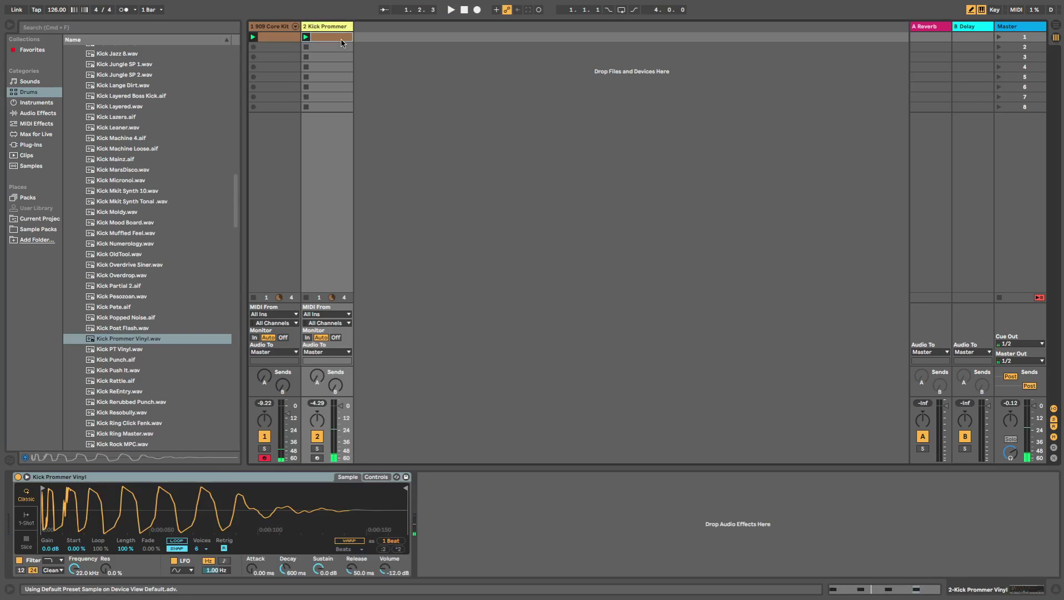
# Transpose all four kick notes in the 2 Kick Prommer clip up an octave to C3.
pyautogui.scroll(5, 362, 525)
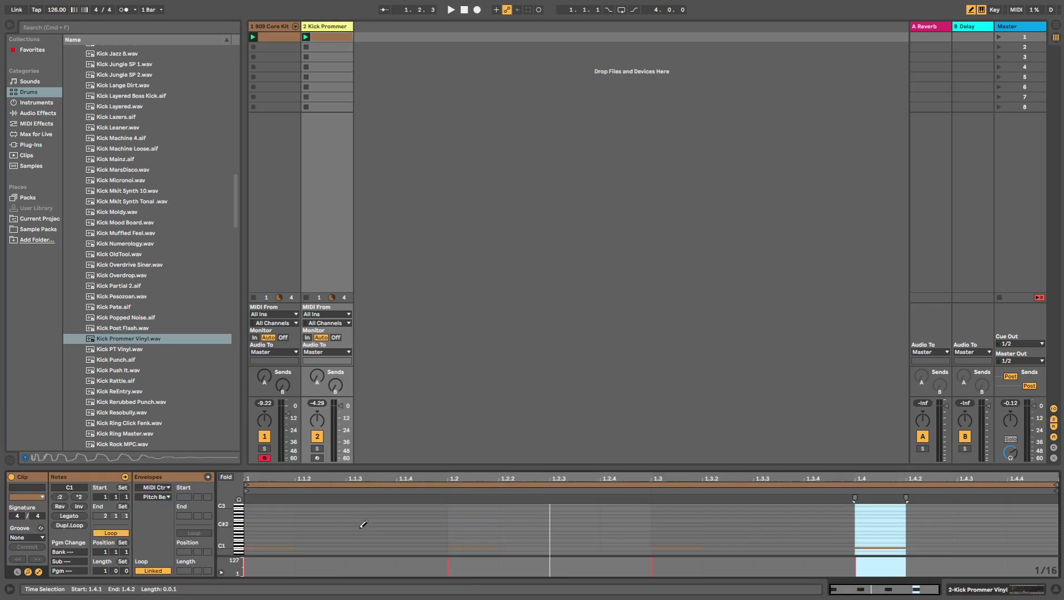
pyautogui.press('b')
pyautogui.press('super+a')
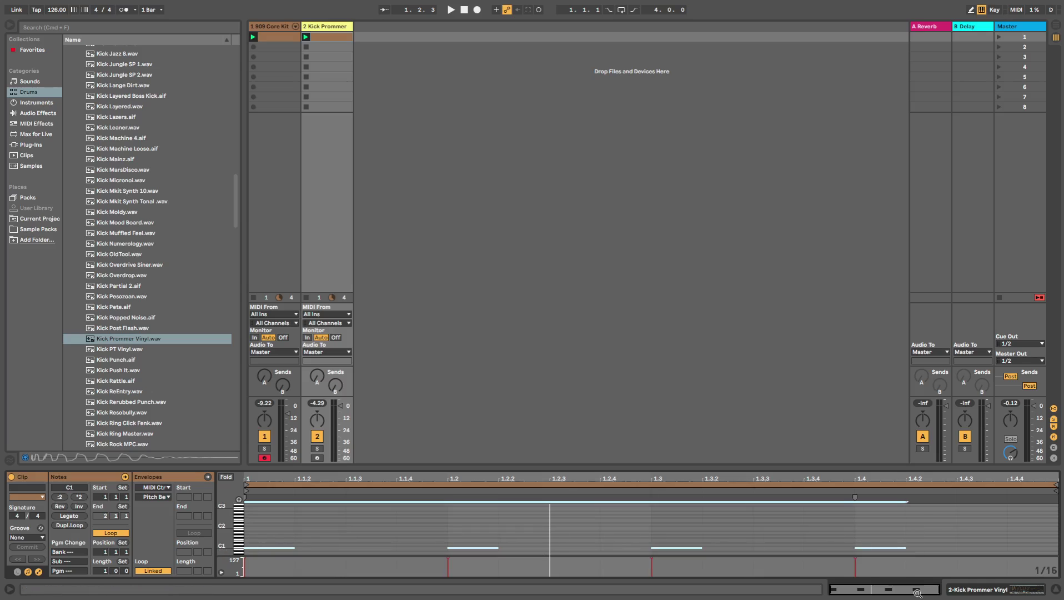
pyautogui.hotkey('shift', 'Up')
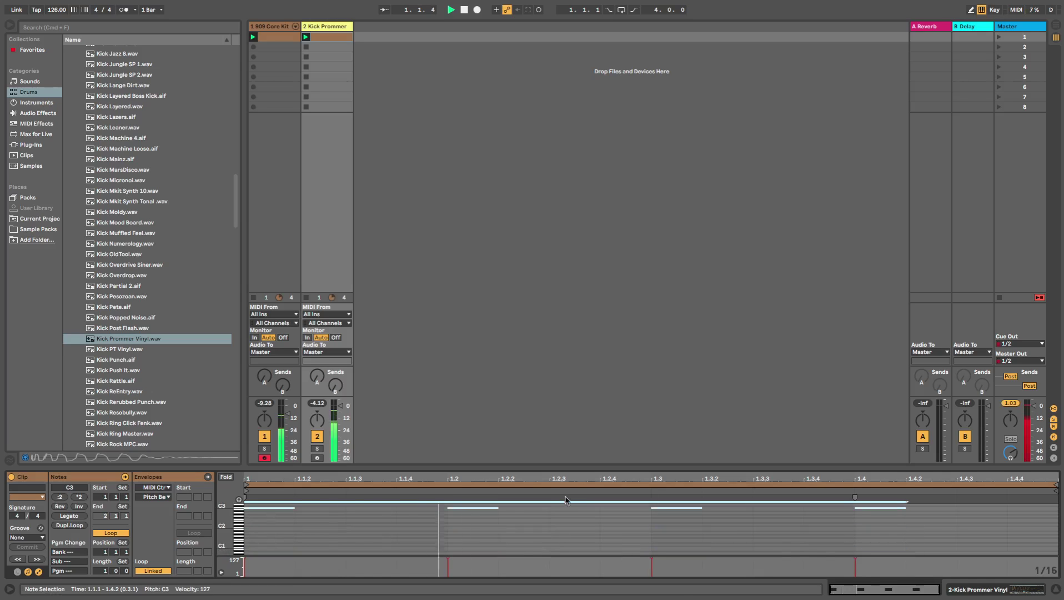
pyautogui.doubleClick(327, 28)
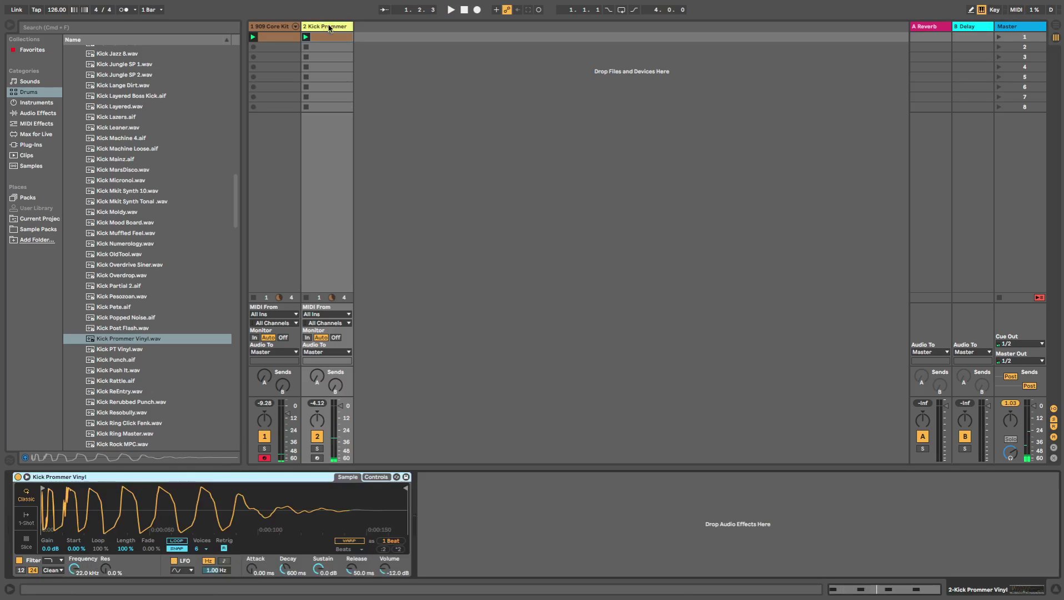
pyautogui.click(39, 113)
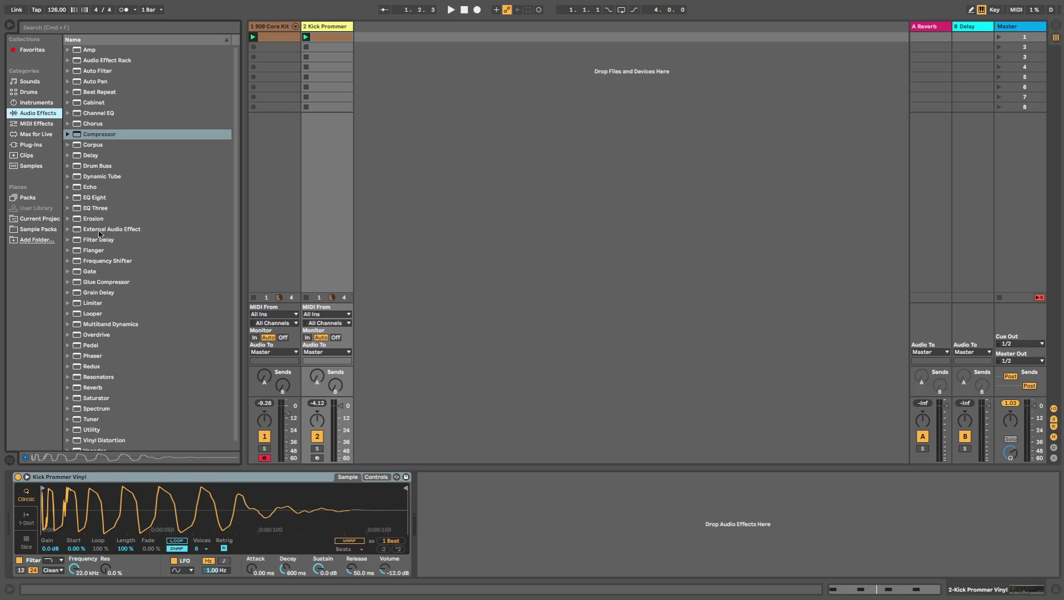
# Add EQ Eight to track 2 with a low cut near 200 Hz and lower its volume to about -13 dB.
pyautogui.click(111, 198)
pyautogui.moveTo(111, 198); pyautogui.dragTo(549, 522)
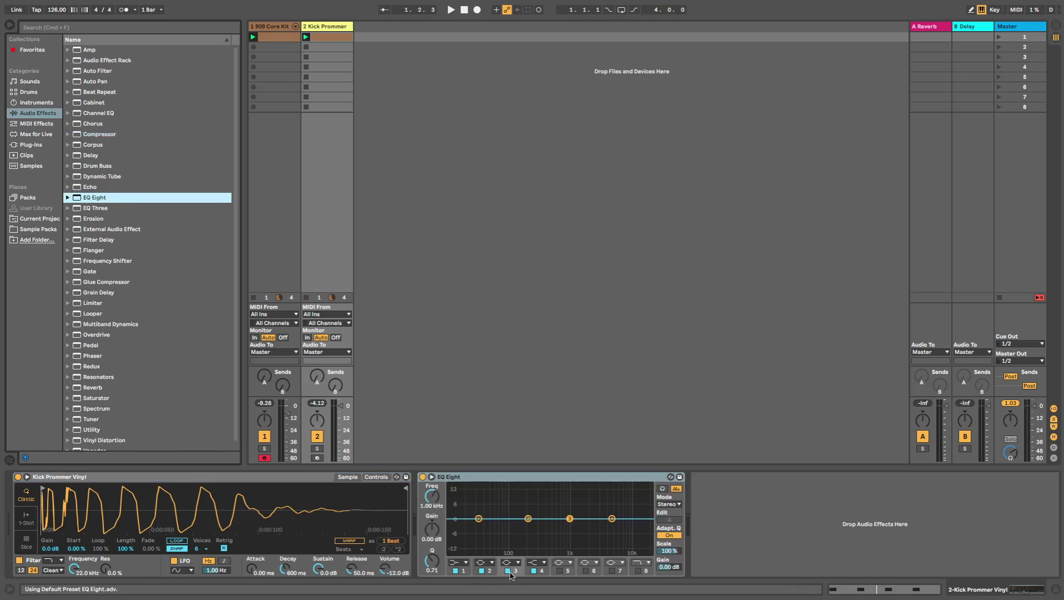
pyautogui.click(456, 562)
pyautogui.click(458, 497)
pyautogui.moveTo(479, 527); pyautogui.dragTo(529, 526)
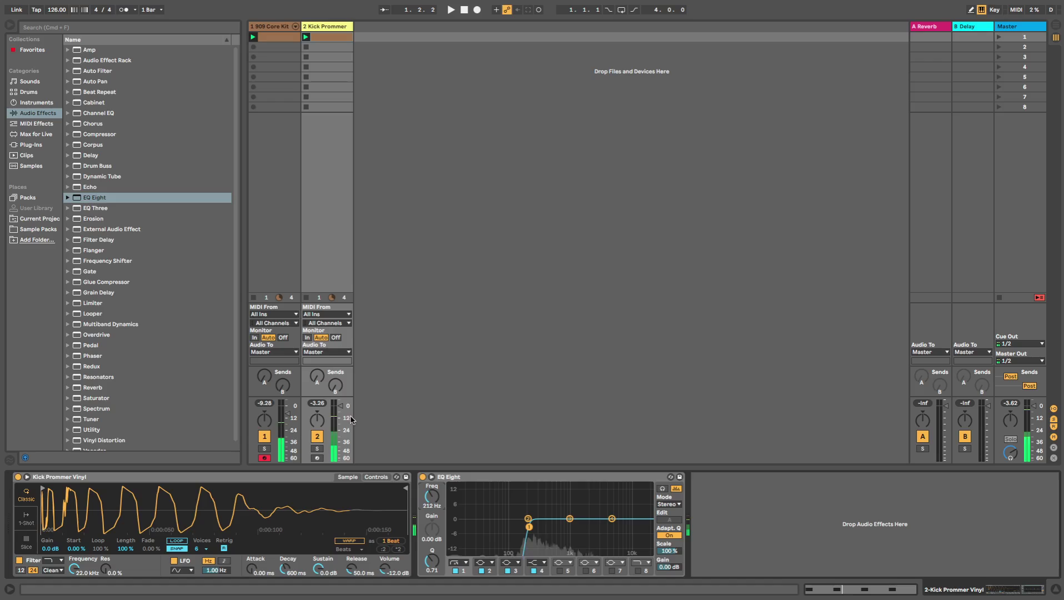
pyautogui.moveTo(341, 410); pyautogui.dragTo(339, 417)
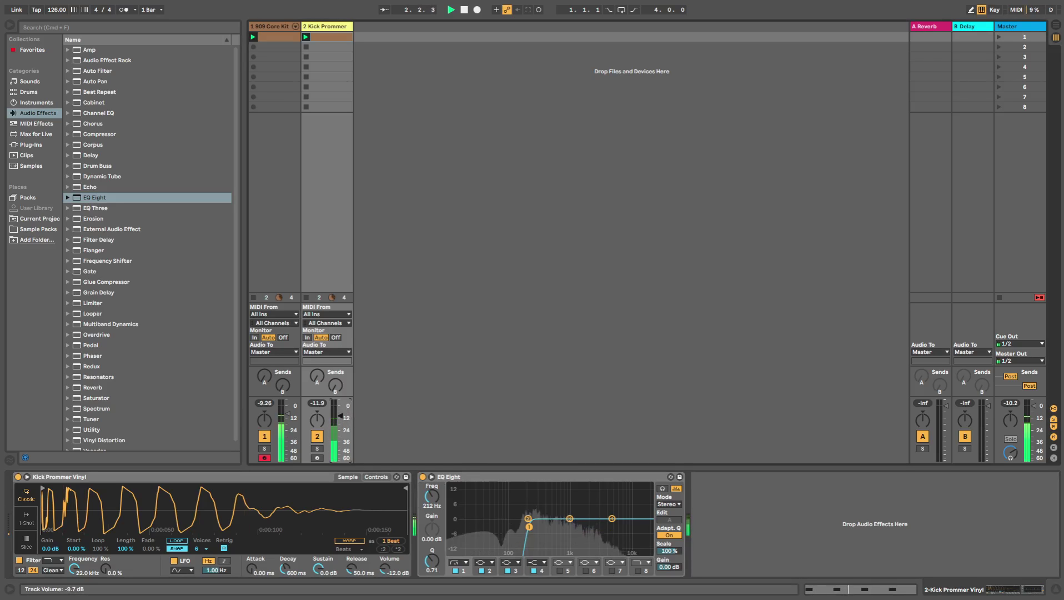
# Extend Simpler's amplitude release to 60 seconds and audition the kicks.
pyautogui.click(377, 476)
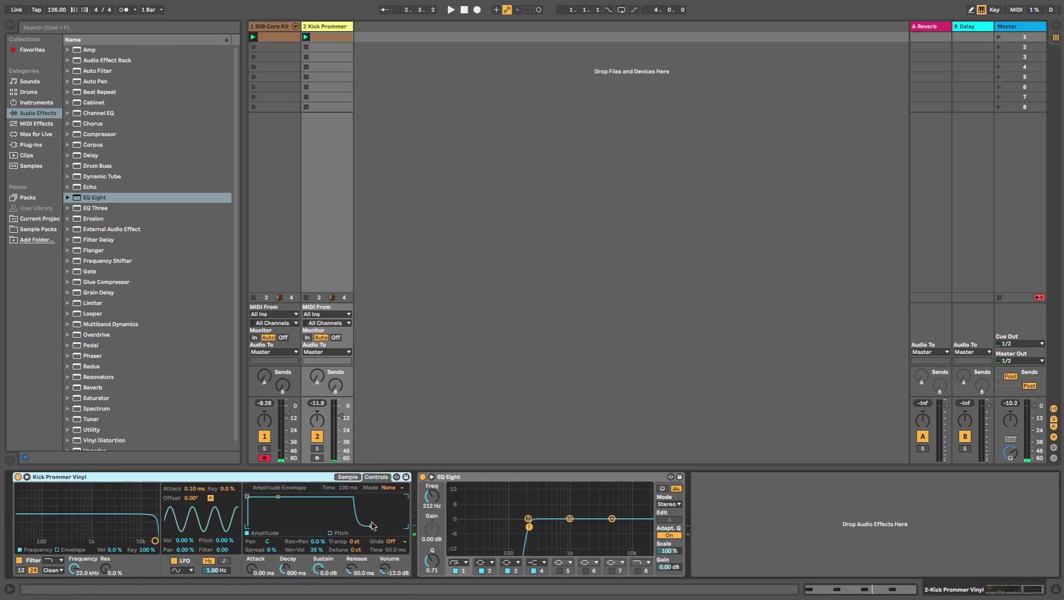
pyautogui.moveTo(372, 527); pyautogui.dragTo(407, 525)
pyautogui.press('space')
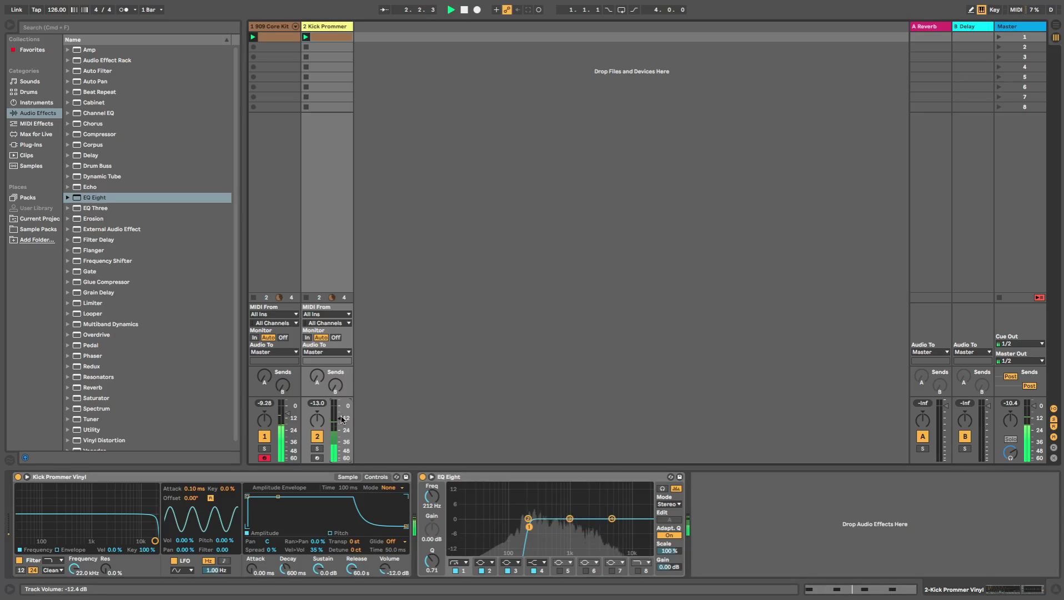
pyautogui.press('space')
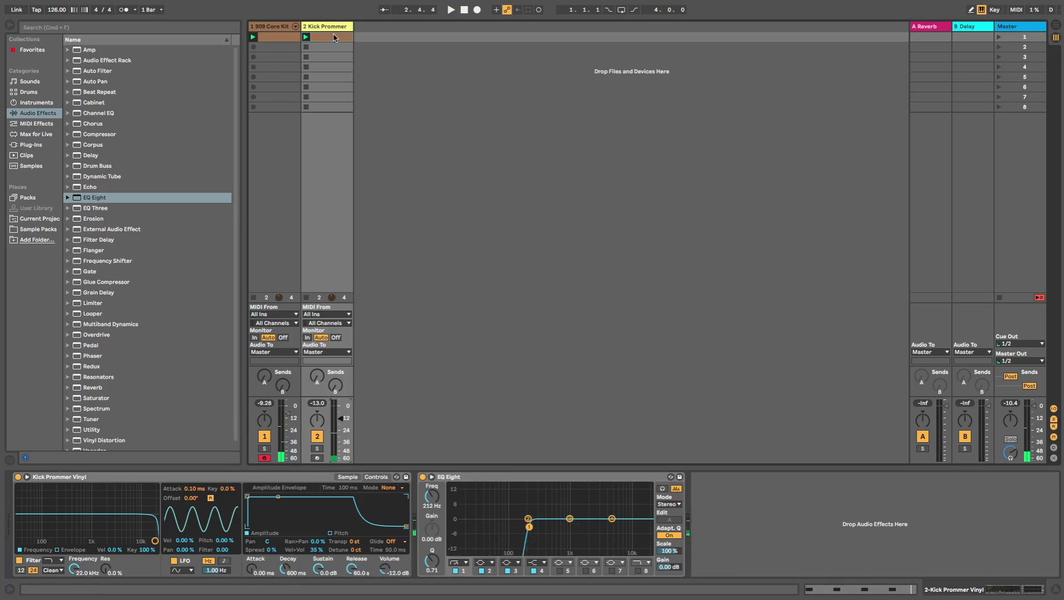
# Group the 909 Core Kit and Kick Prommer tracks with Cmd+G, name the group Kicks, and play.
pyautogui.press('Left')
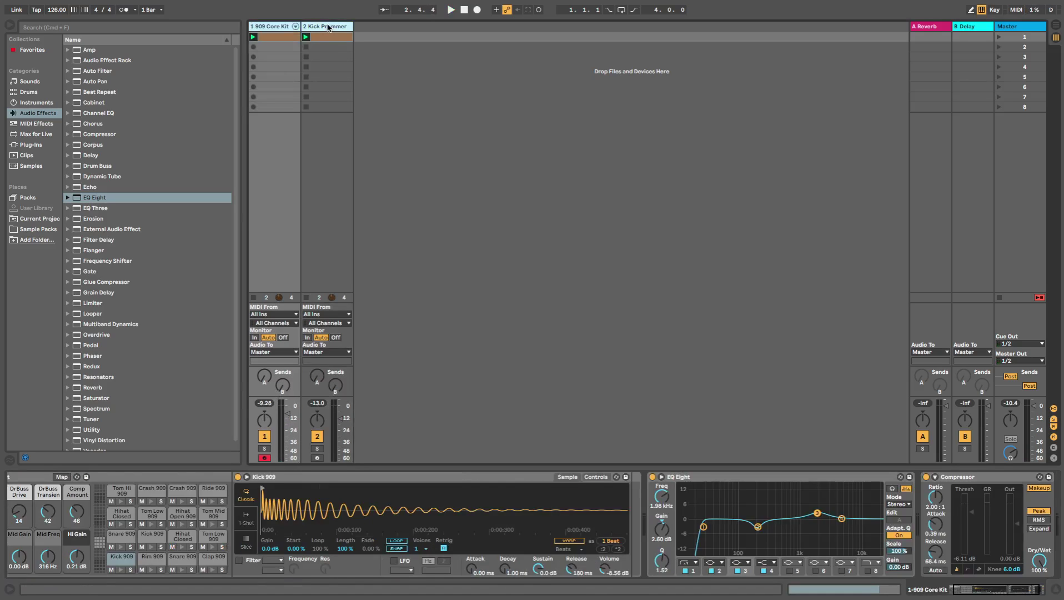
pyautogui.press('super+g')
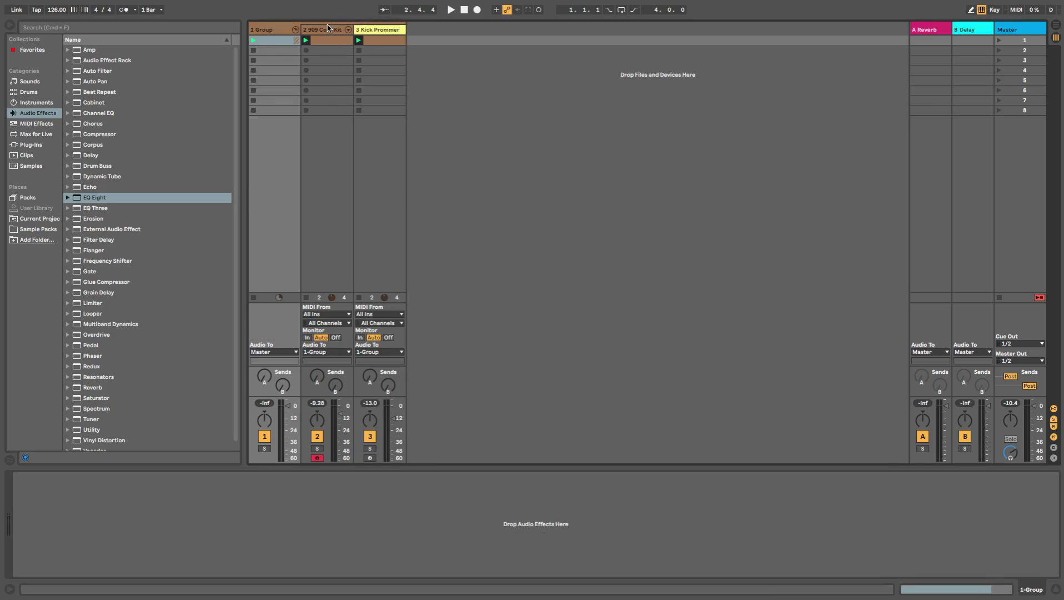
pyautogui.write('Kicks')
pyautogui.press('Return')
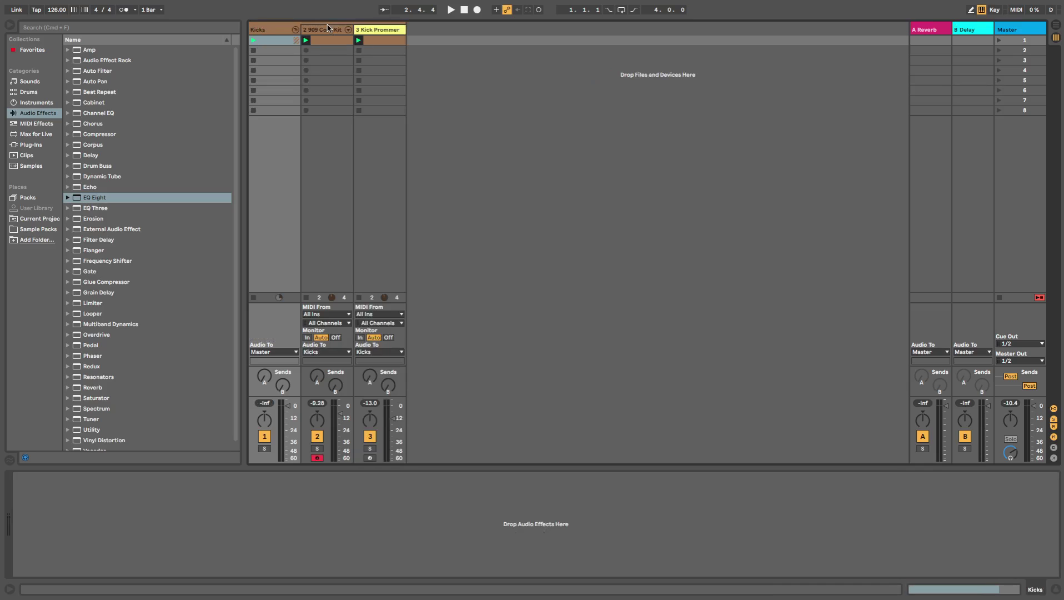
pyautogui.press('space')
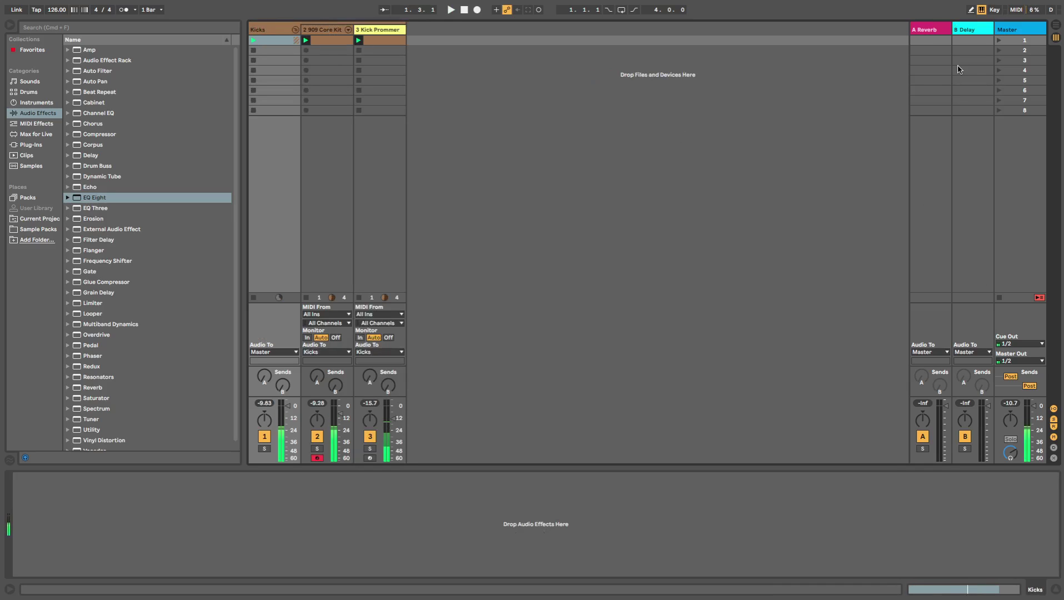
# Insert a third return track, C Return, after the B Delay return and select it.
pyautogui.click(933, 30)
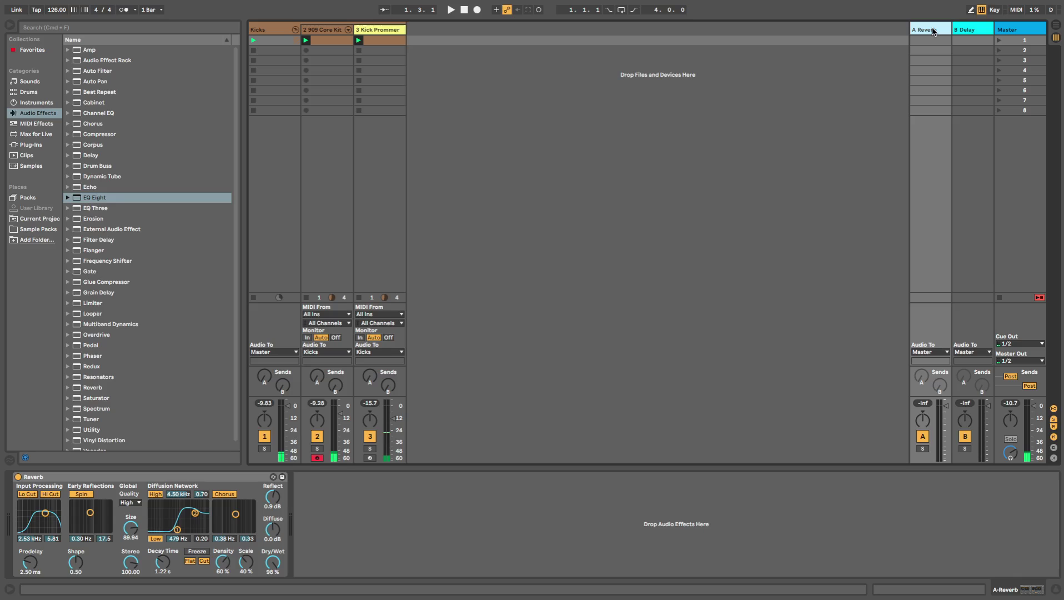
pyautogui.click(980, 32)
pyautogui.rightClick(978, 32)
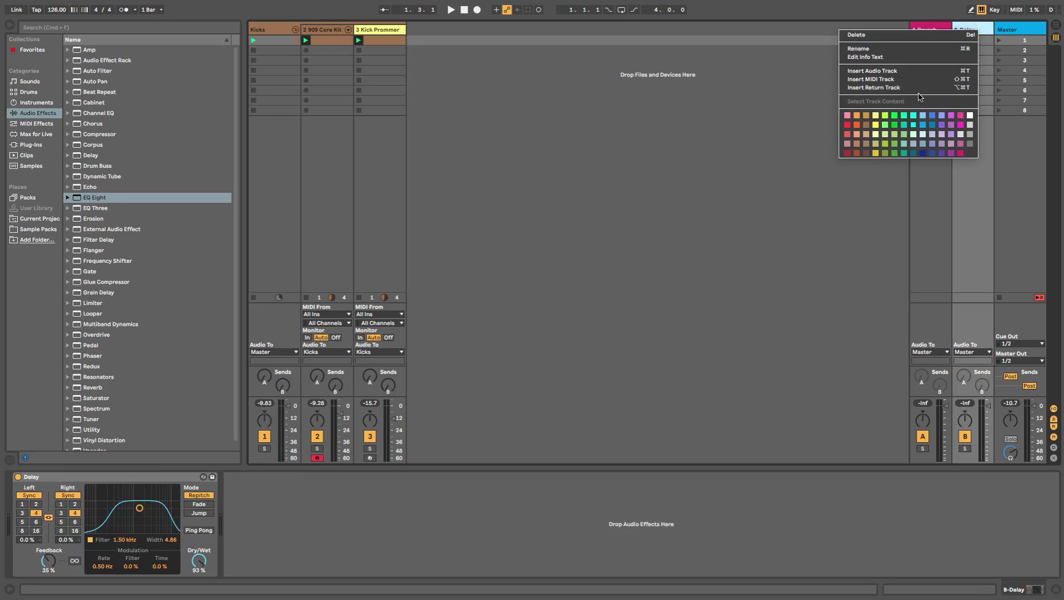
pyautogui.click(873, 87)
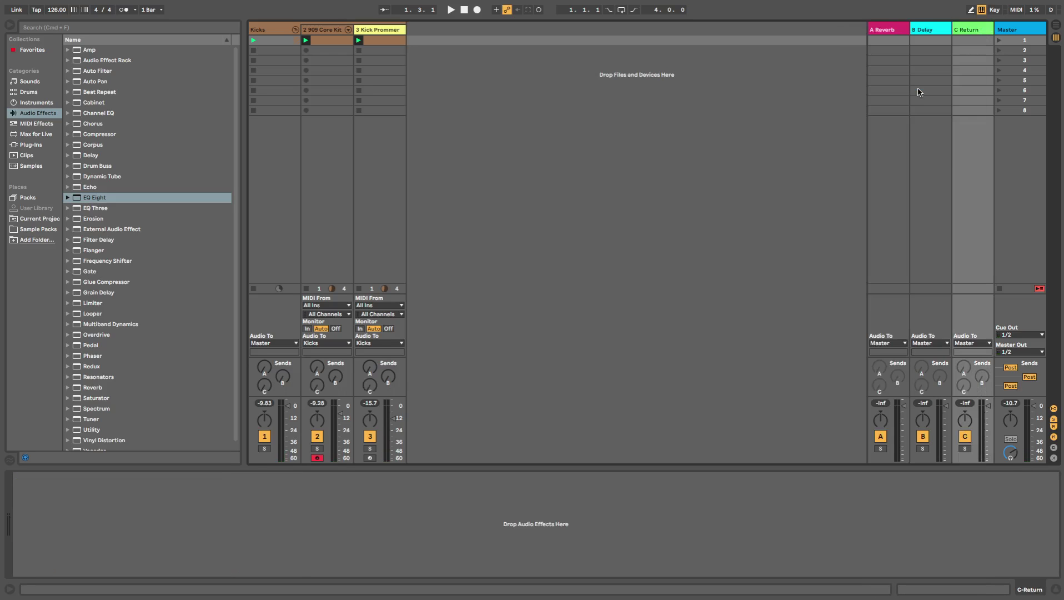
pyautogui.click(971, 35)
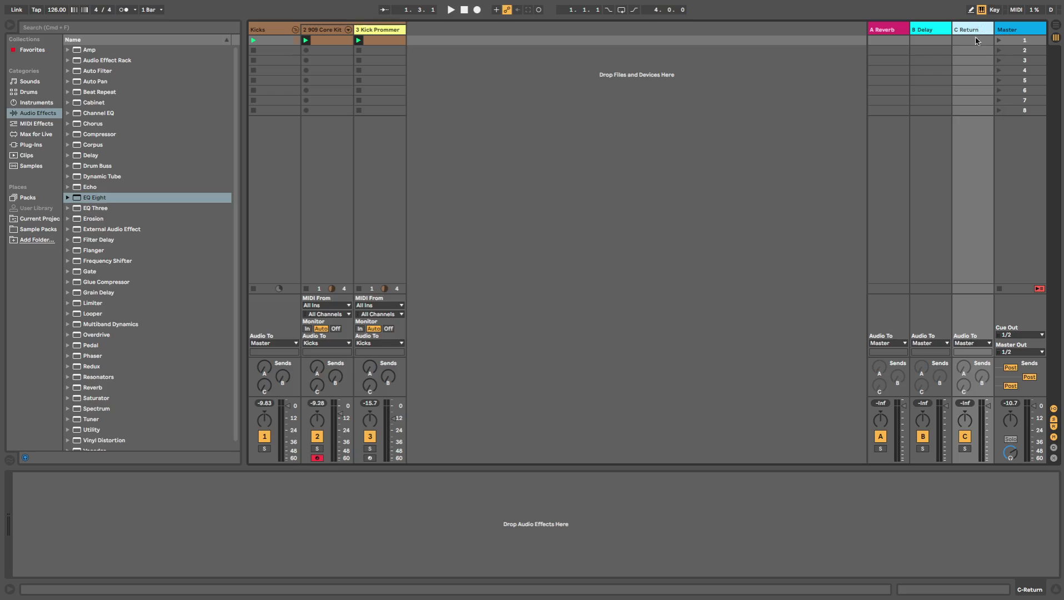
# Load Compressor and EQ Eight on the return, making EQ band 8 a 48 dB low-pass near 100 Hz.
pyautogui.doubleClick(98, 134)
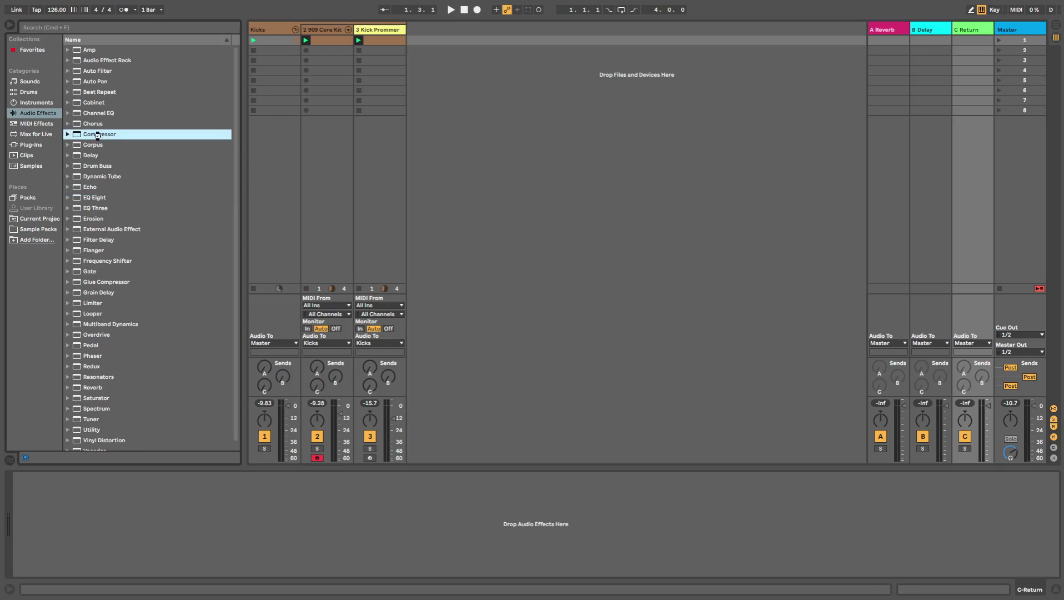
pyautogui.doubleClick(95, 197)
pyautogui.click(372, 571)
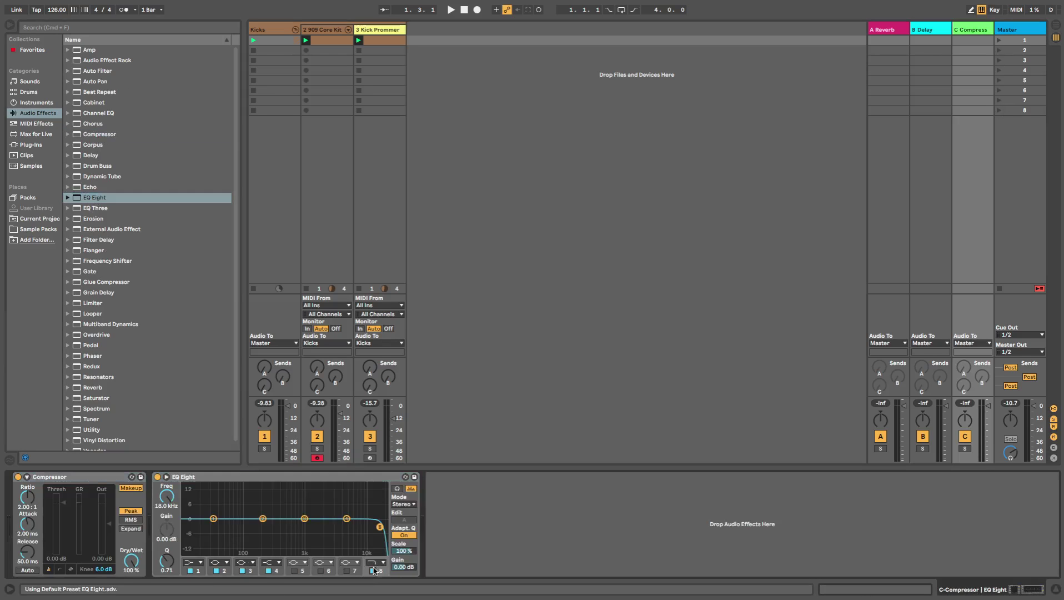
pyautogui.click(374, 565)
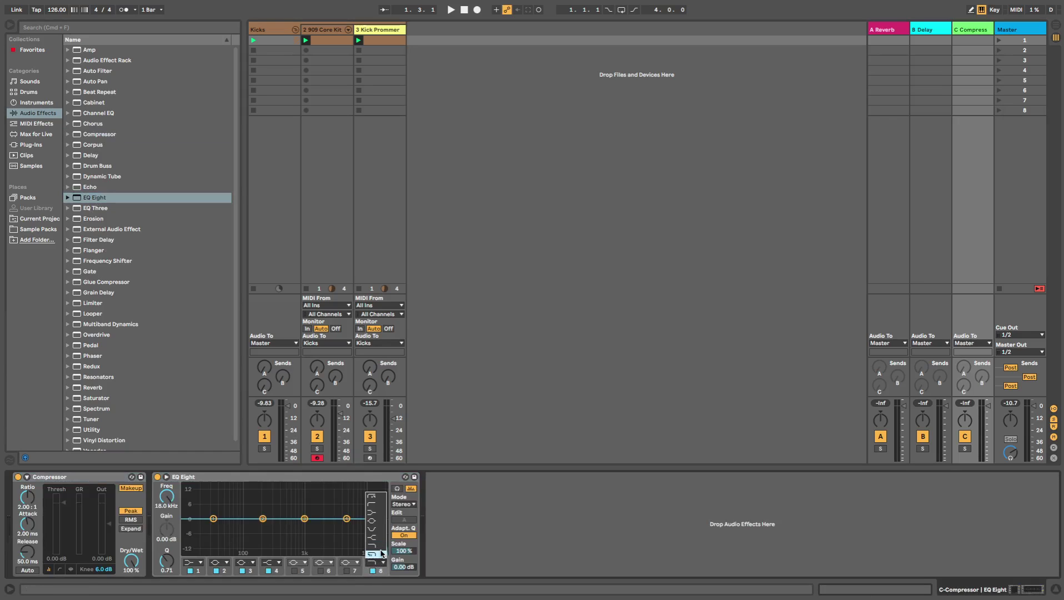
pyautogui.click(381, 571)
pyautogui.moveTo(380, 527); pyautogui.dragTo(244, 525)
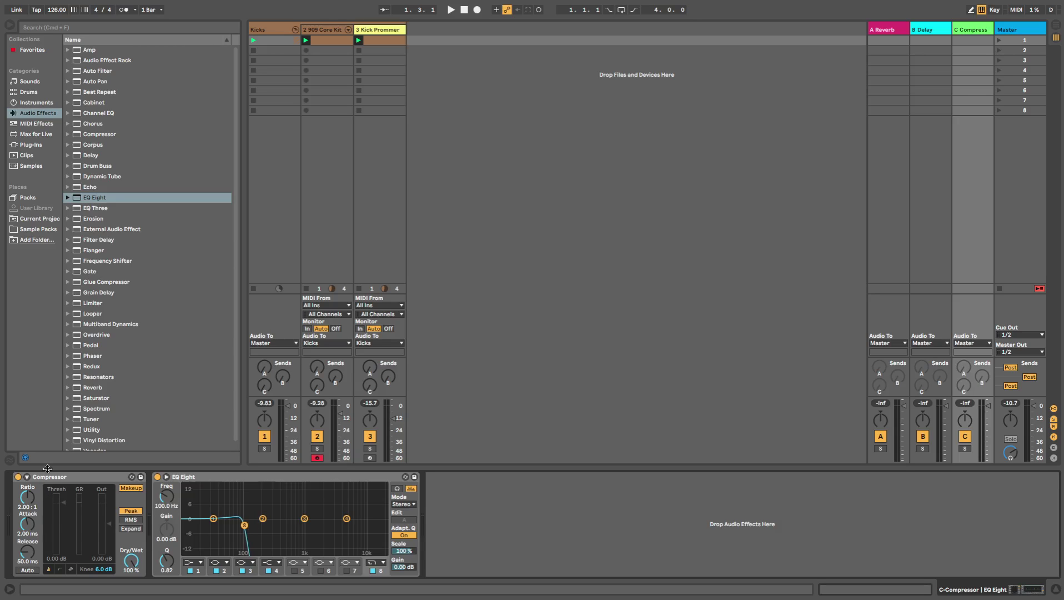
# Lower the Compressor threshold to -17.1 dB, set its ratio to inf:1, and fine-tune the cutoff.
pyautogui.moveTo(61, 510); pyautogui.dragTo(61, 538)
pyautogui.moveTo(27, 506); pyautogui.dragTo(26, 472)
pyautogui.moveTo(245, 525); pyautogui.dragTo(241, 531)
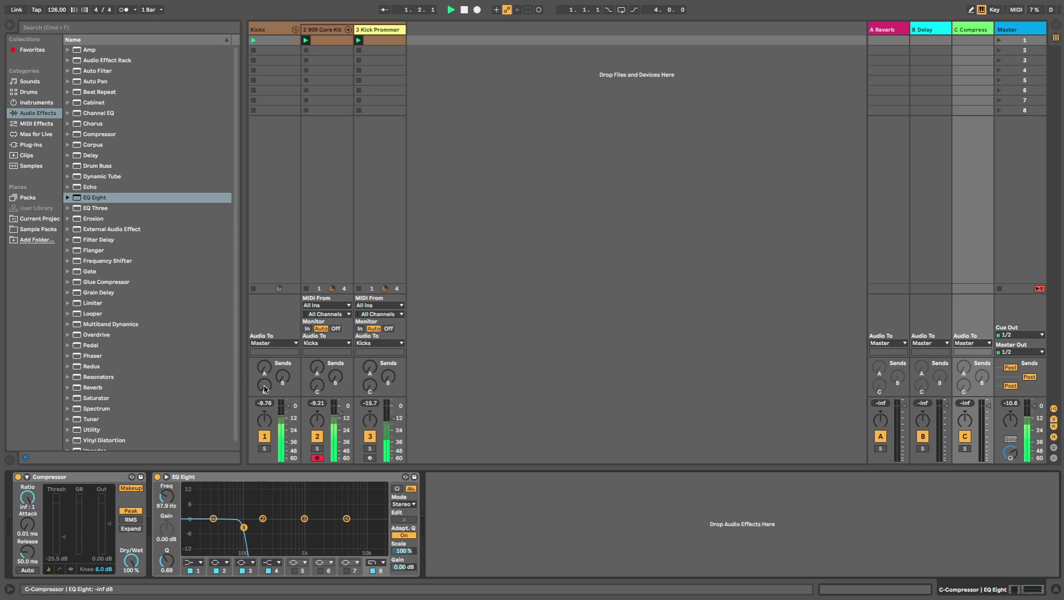
# Send the Kicks group to C-Compressor at about -20.6 dB and set the EQ cutoff to 100.0 Hz.
pyautogui.moveTo(264, 388)
pyautogui.mouseDown()
pyautogui.moveTo(265, 356)
pyautogui.moveTo(264, 371)
pyautogui.mouseUp()
pyautogui.press('space')
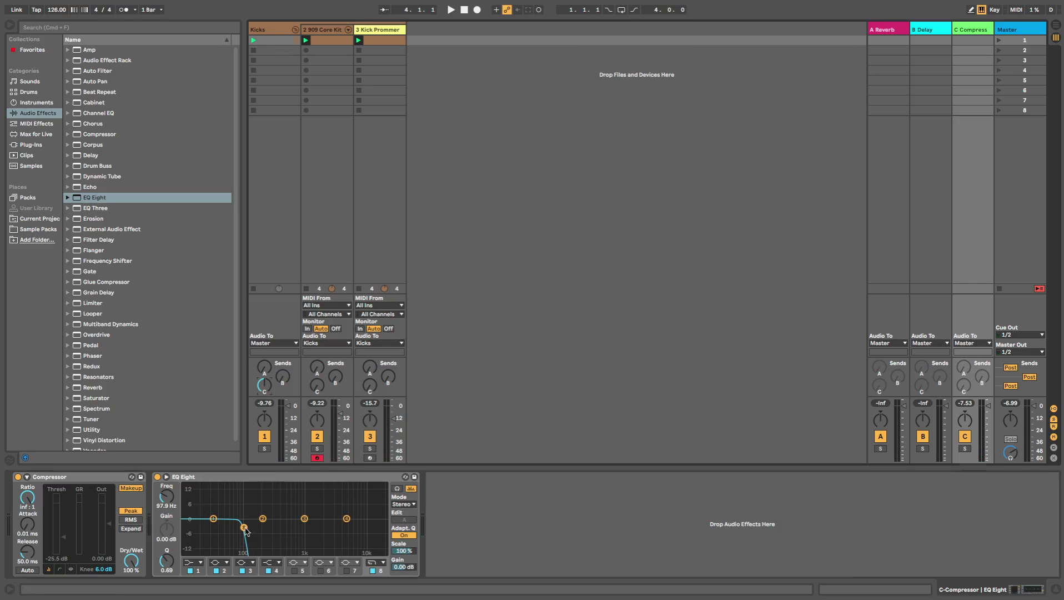
pyautogui.moveTo(246, 530); pyautogui.dragTo(246, 530)
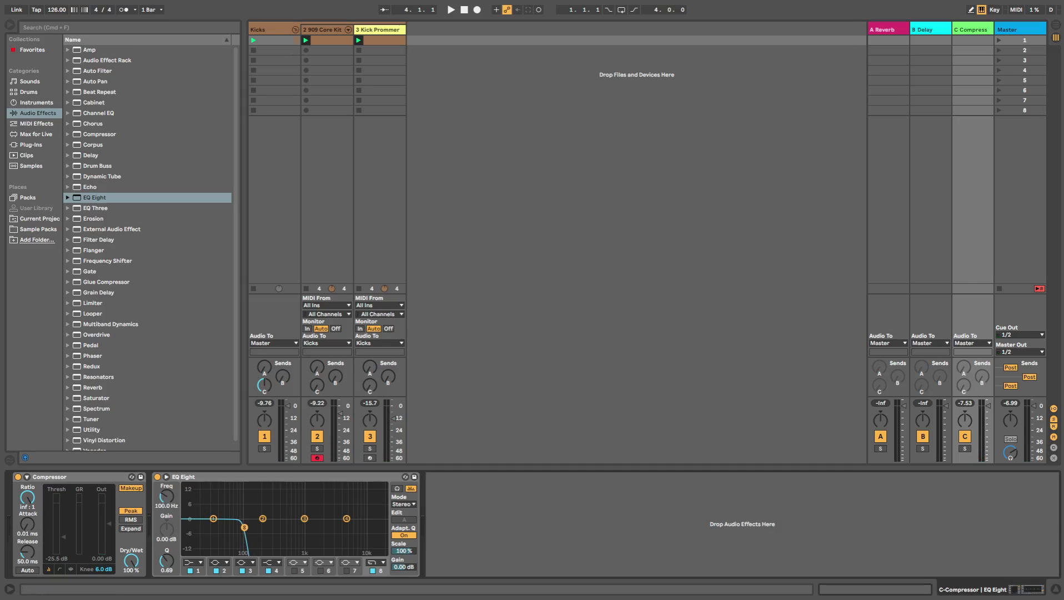
pyautogui.press('space')
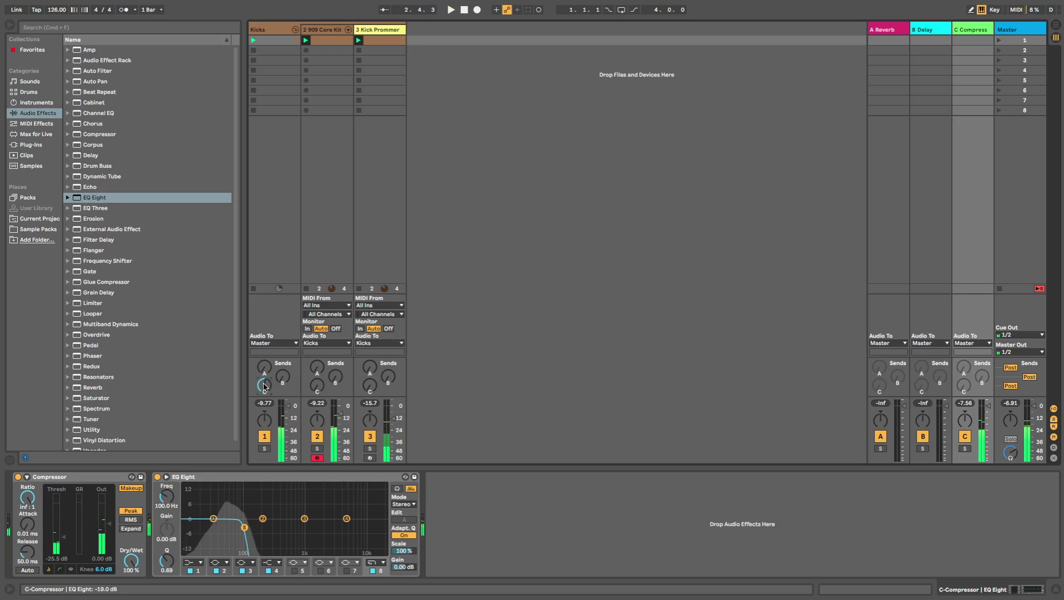
pyautogui.press('space')
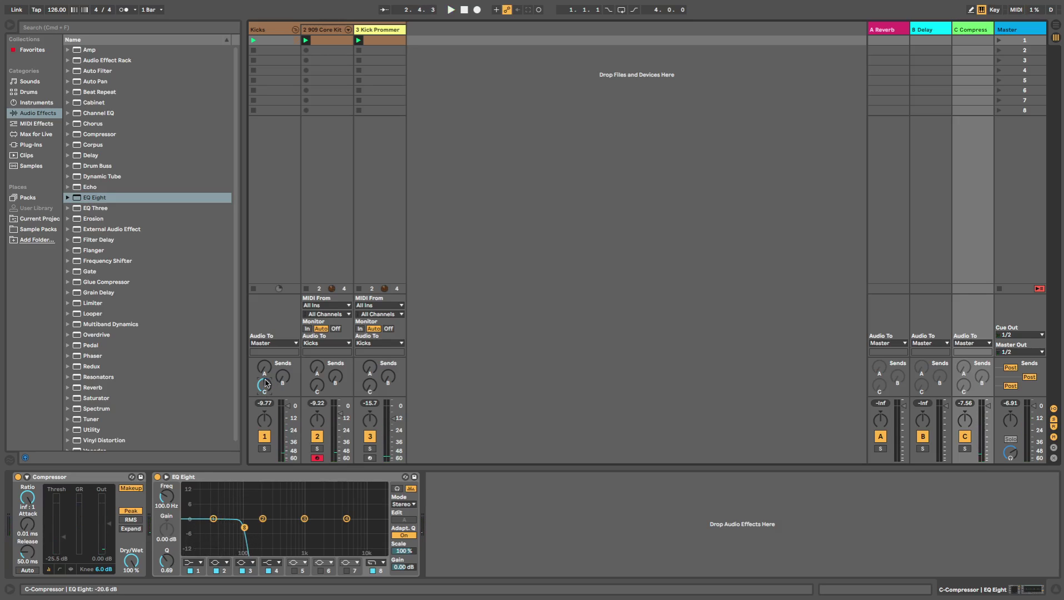
pyautogui.click(279, 34)
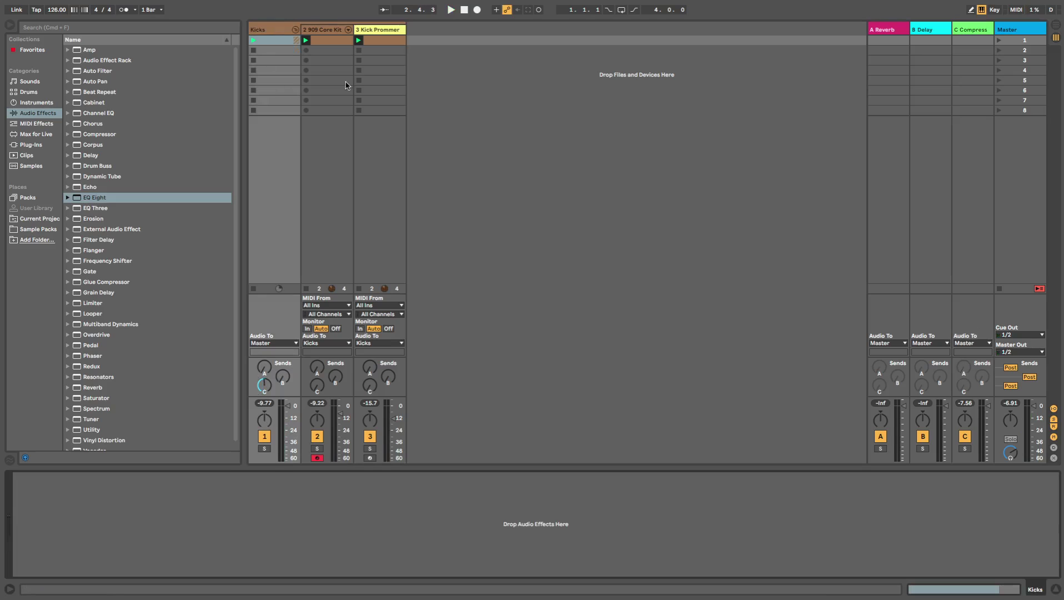
pyautogui.press('space')
pyautogui.click(323, 32)
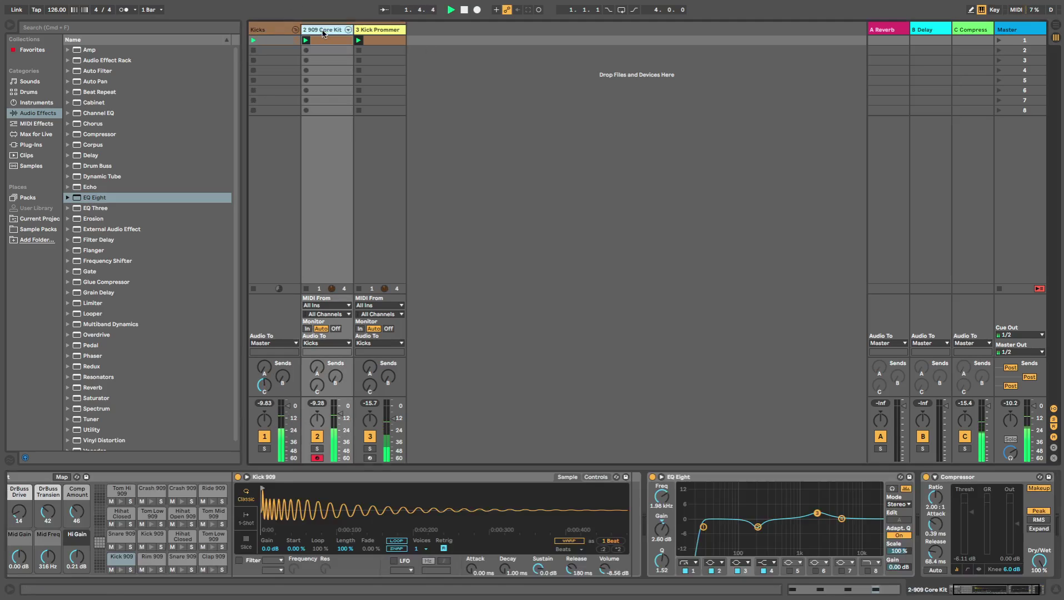
pyautogui.press('space')
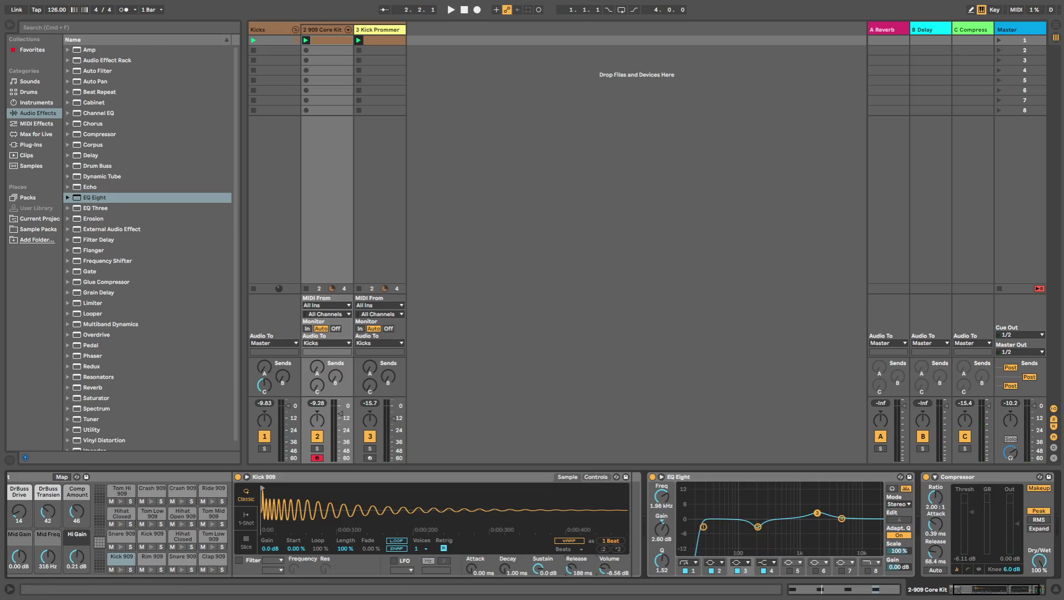
pyautogui.press('space')
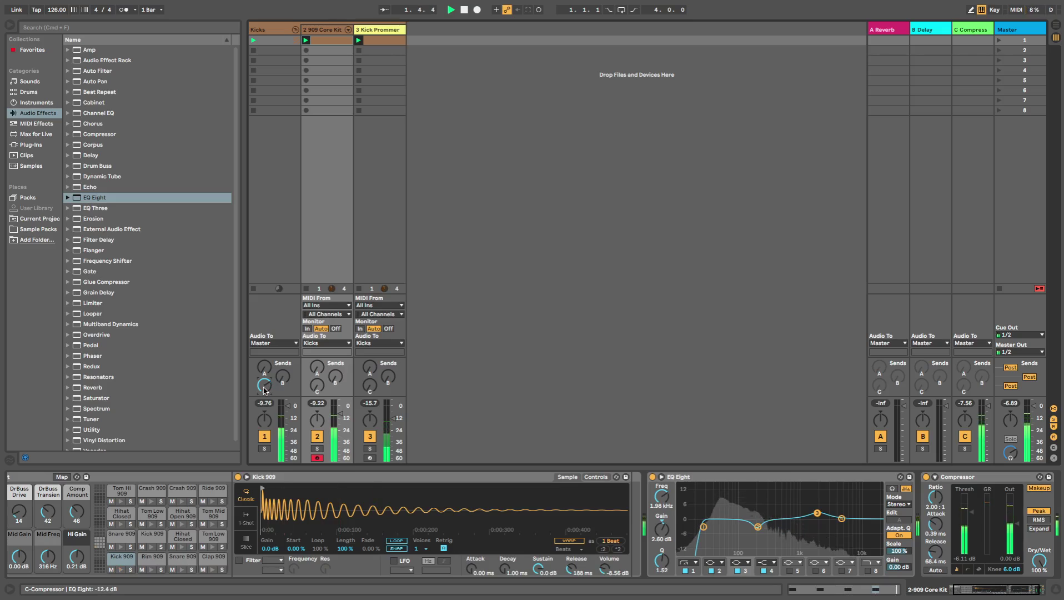
# Load a Glue Compressor on the Kicks group and lower its threshold to -13.0 dB while playing.
pyautogui.press('Left')
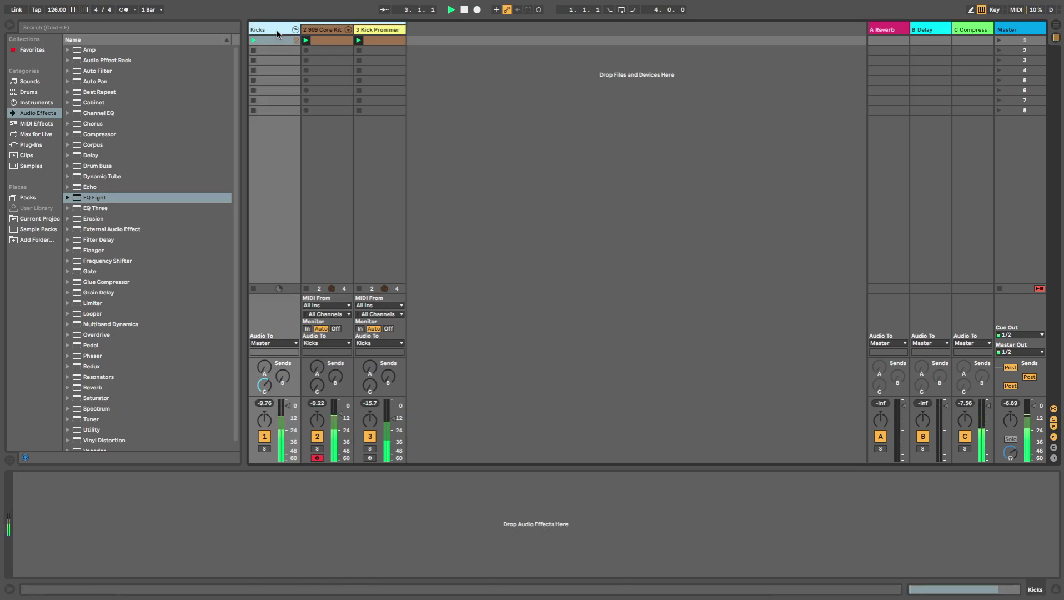
pyautogui.scroll(-1, 117, 276)
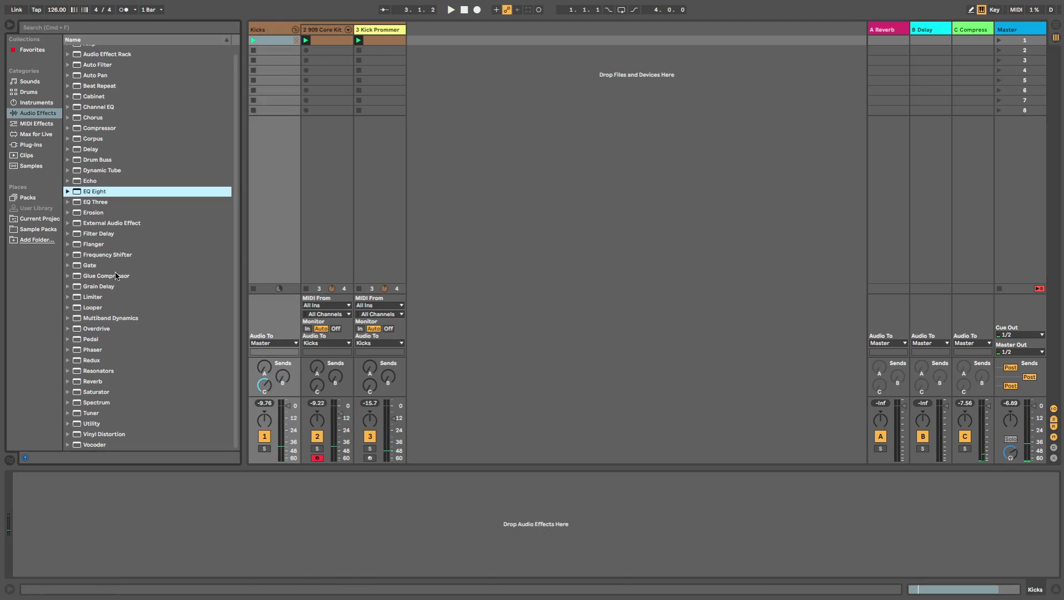
pyautogui.click(274, 37)
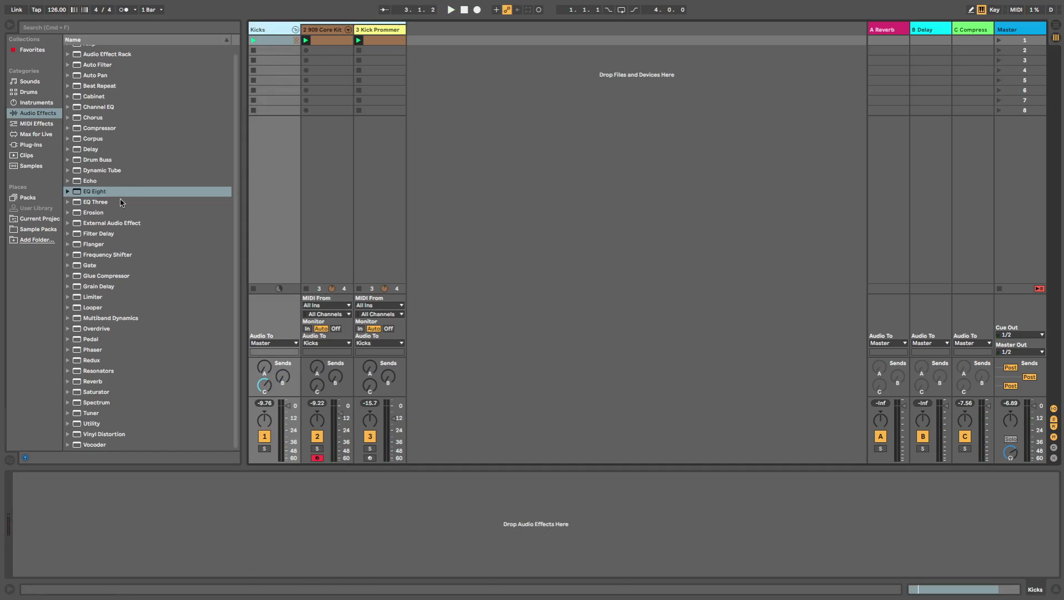
pyautogui.doubleClick(98, 275)
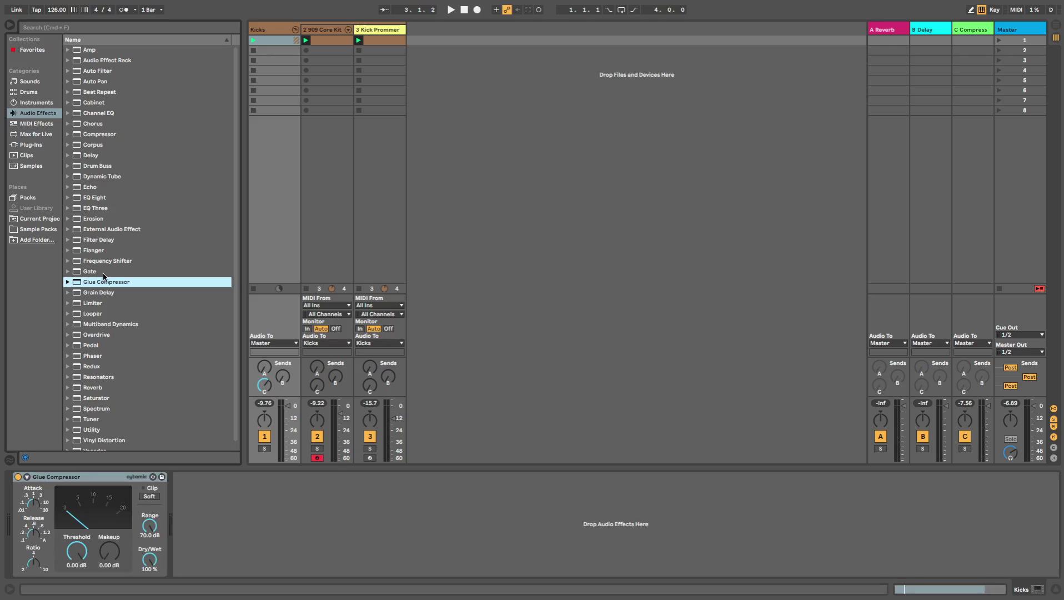
pyautogui.press('space')
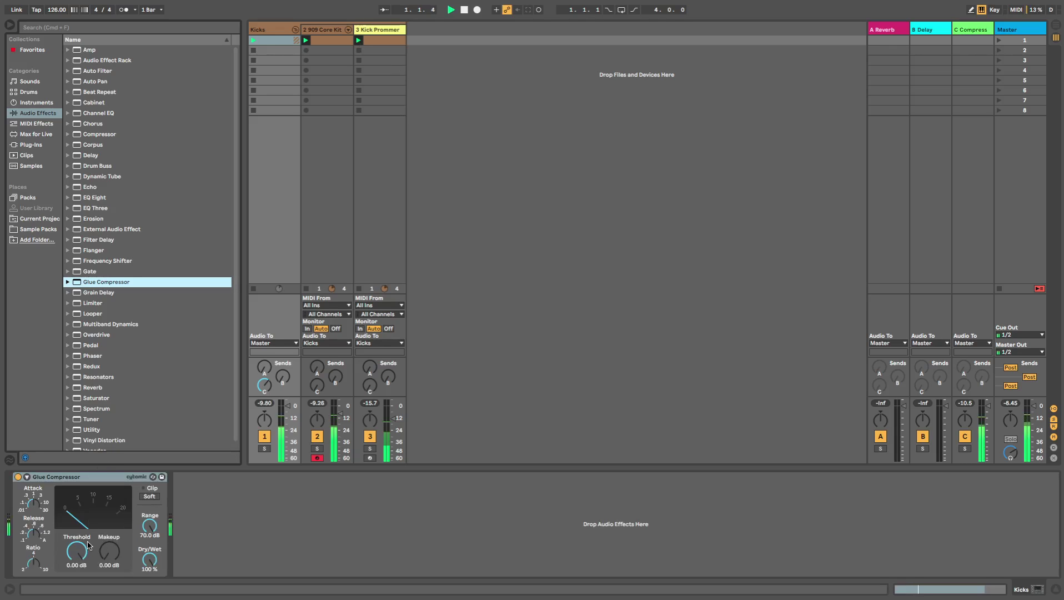
pyautogui.moveTo(77, 553); pyautogui.dragTo(77, 578)
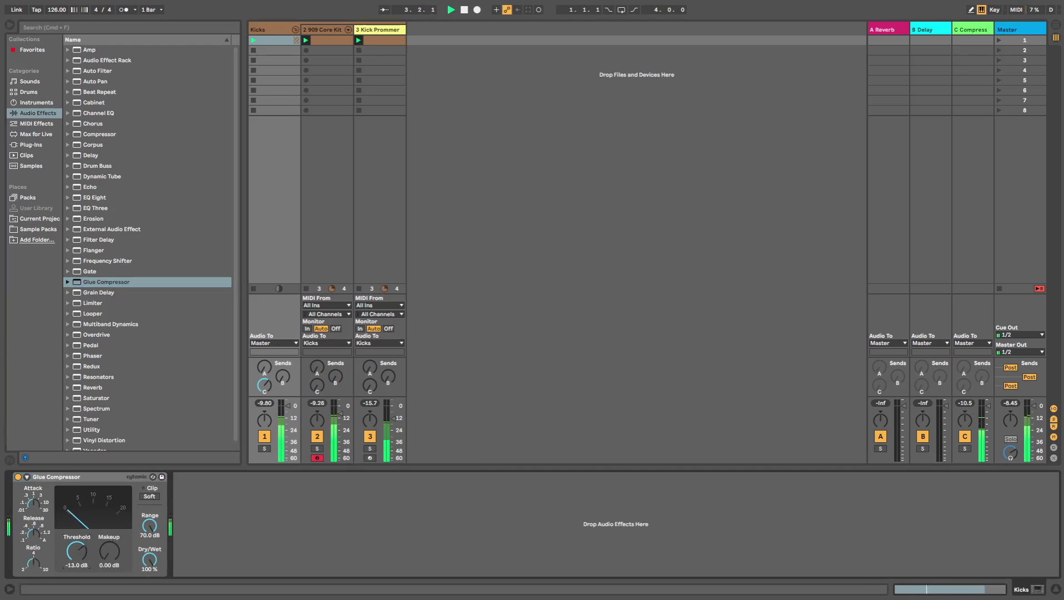
pyautogui.press('space')
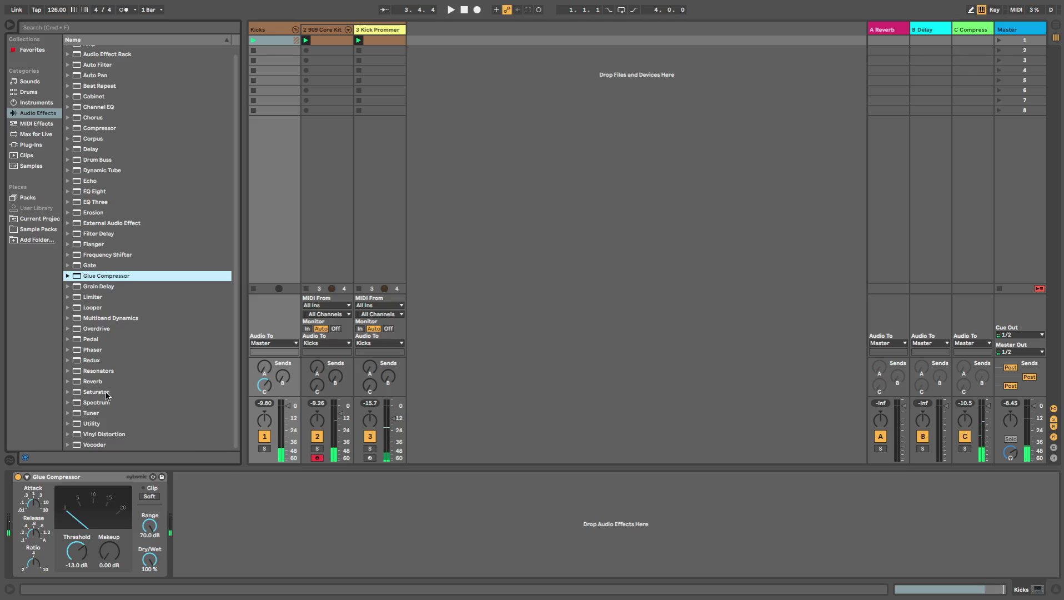
# Add a Soft Sine Saturator after the Glue Compressor, comparing with both devices bypassed.
pyautogui.click(105, 394)
pyautogui.moveTo(105, 392); pyautogui.dragTo(264, 491)
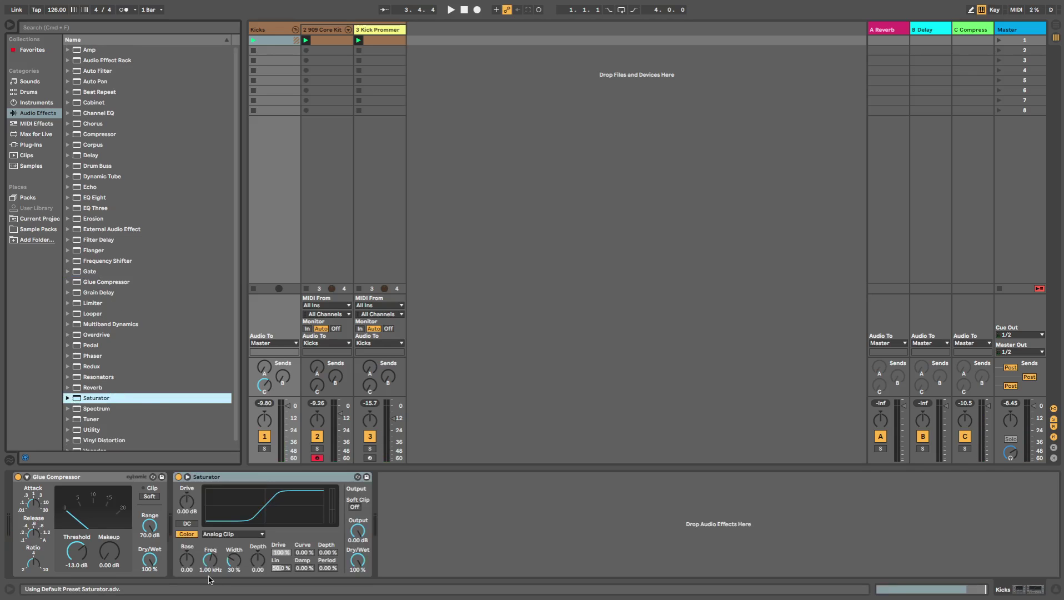
pyautogui.click(211, 534)
pyautogui.click(203, 547)
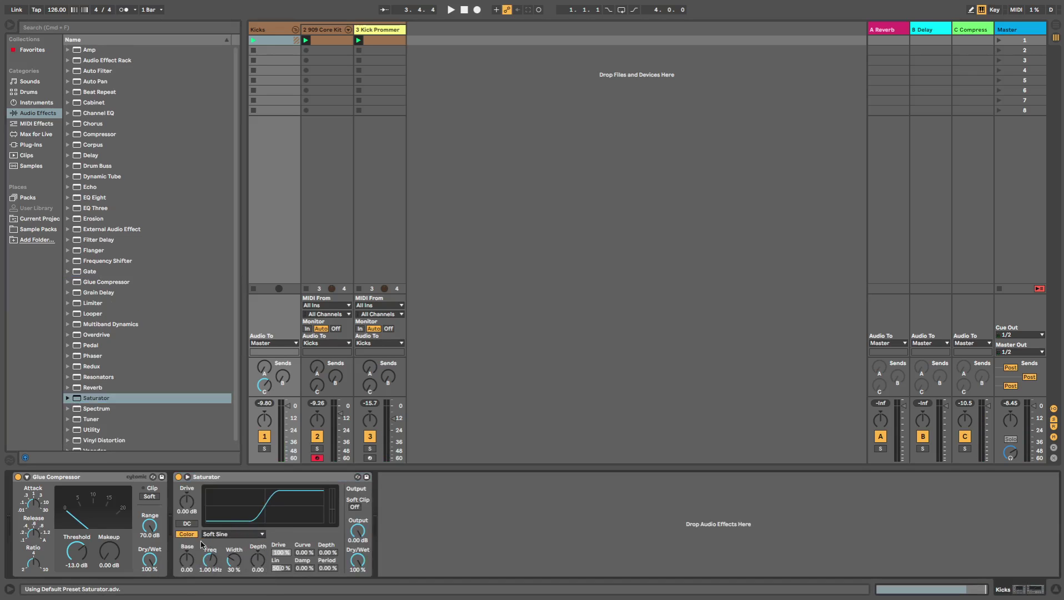
pyautogui.click(17, 476)
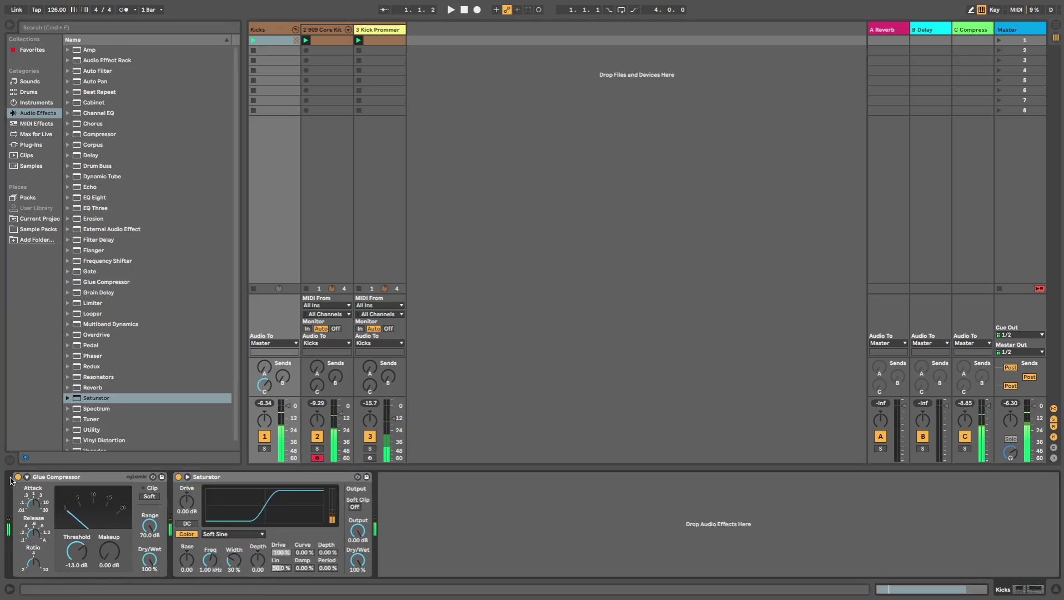
pyautogui.click(178, 477)
pyautogui.press('space')
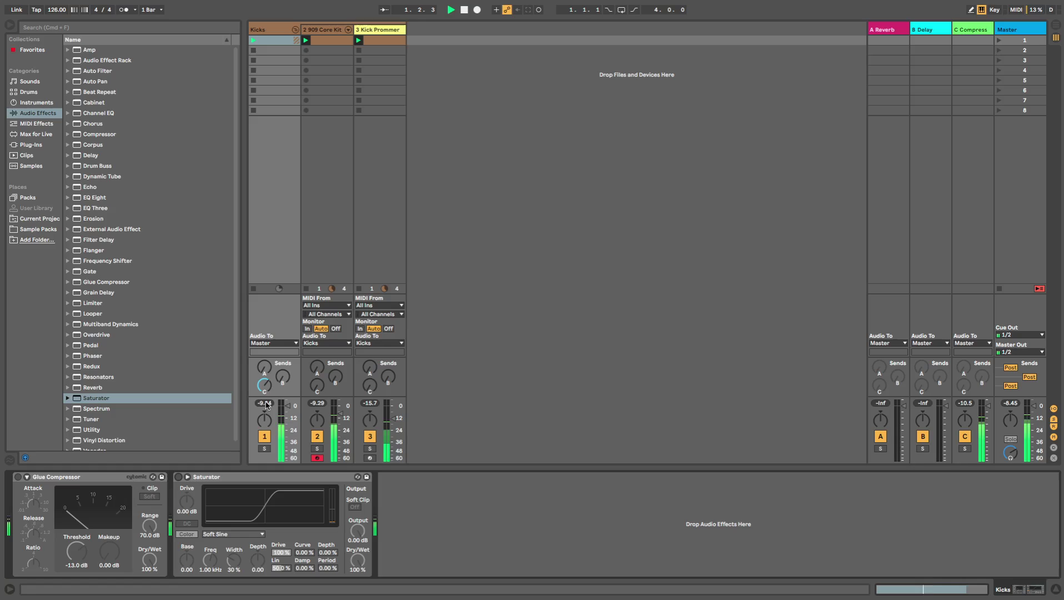
pyautogui.click(18, 476)
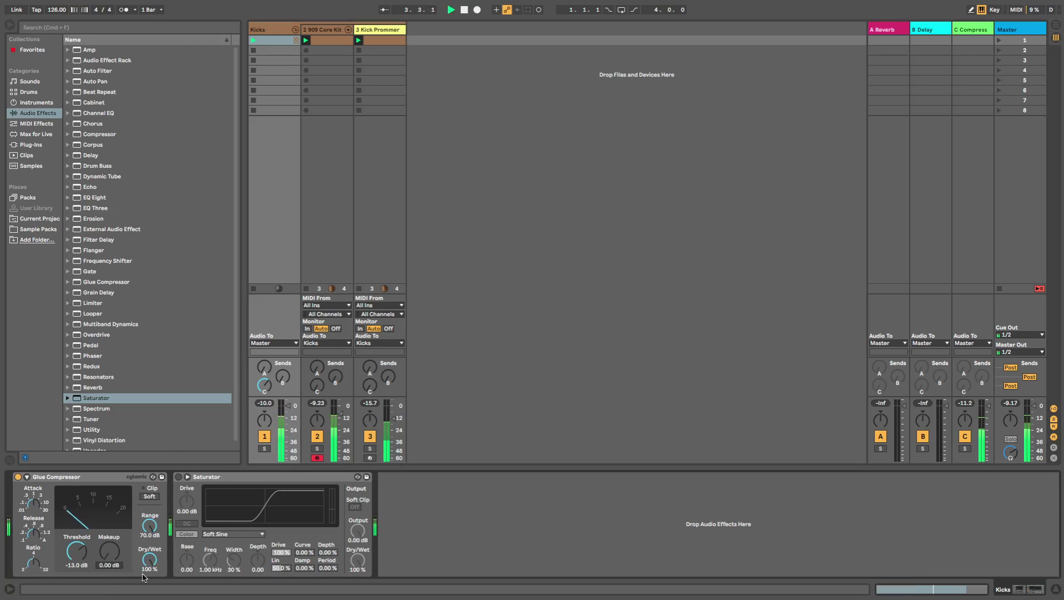
# Set the Glue Compressor makeup gain to 0.20 dB and A/B it by toggling.
pyautogui.click(119, 566)
pyautogui.write('0.1')
pyautogui.press('Return')
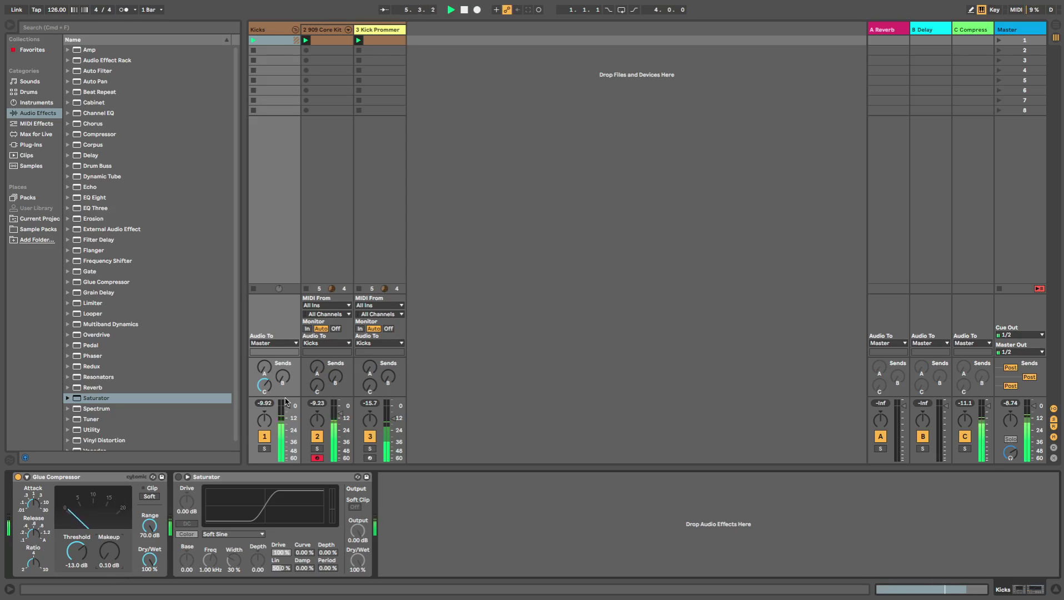
pyautogui.press('Return')
pyautogui.write('.2')
pyautogui.press('Return')
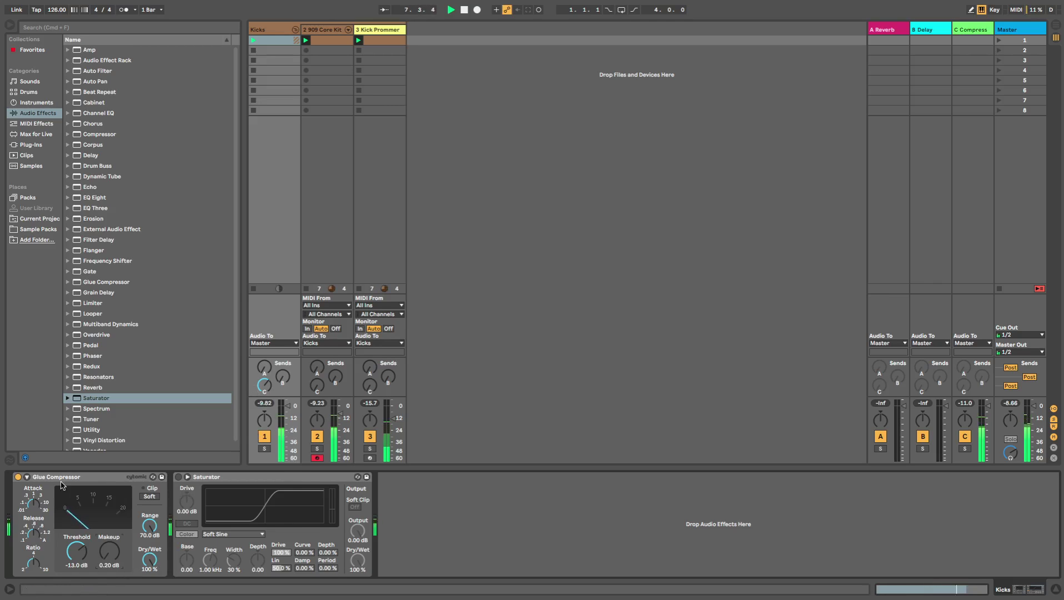
pyautogui.click(17, 477)
pyautogui.click(18, 477)
# Enable the Saturator with frequency 83.2 Hz and output -6.86 dB, resetting the peak readout.
pyautogui.click(178, 477)
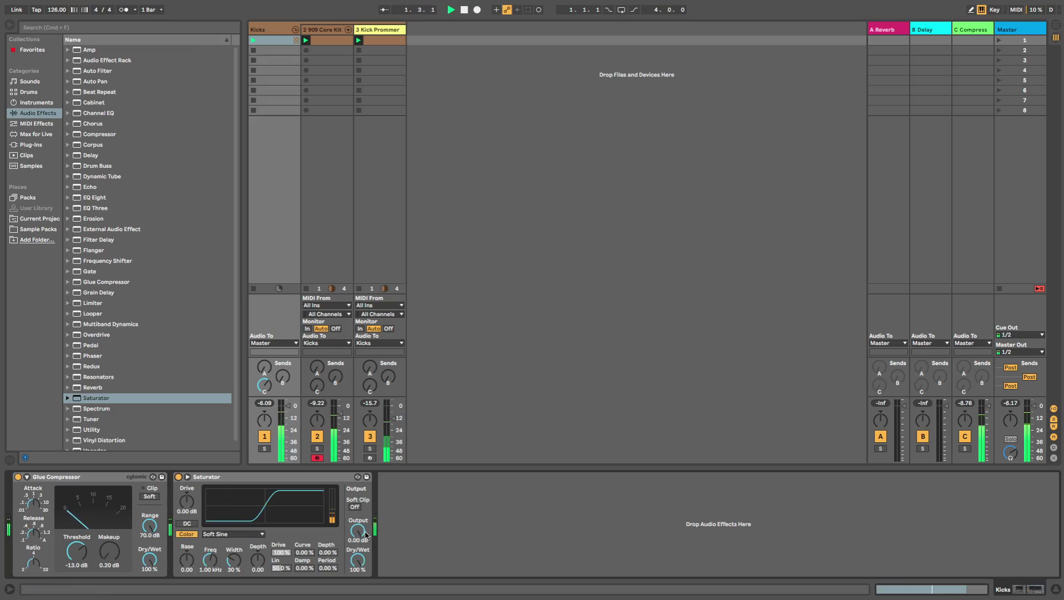
pyautogui.moveTo(213, 561); pyautogui.dragTo(213, 583)
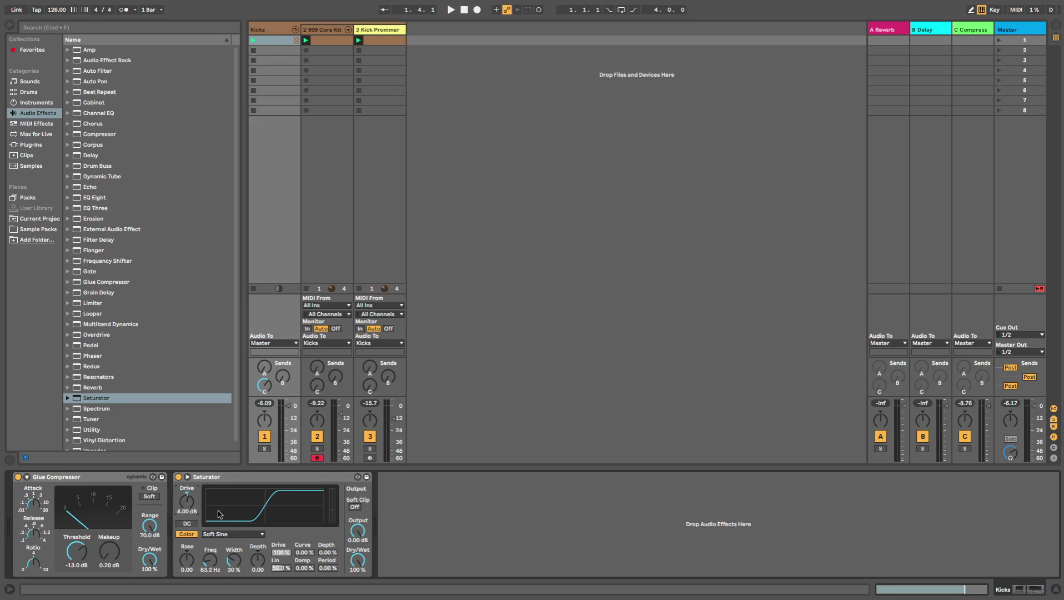
pyautogui.press('space')
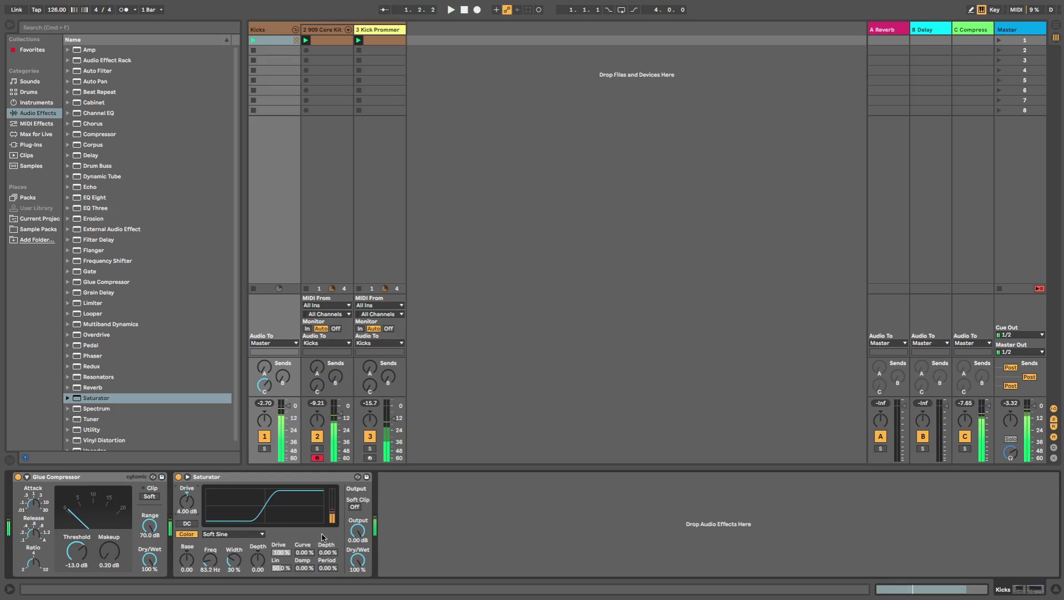
pyautogui.press('space')
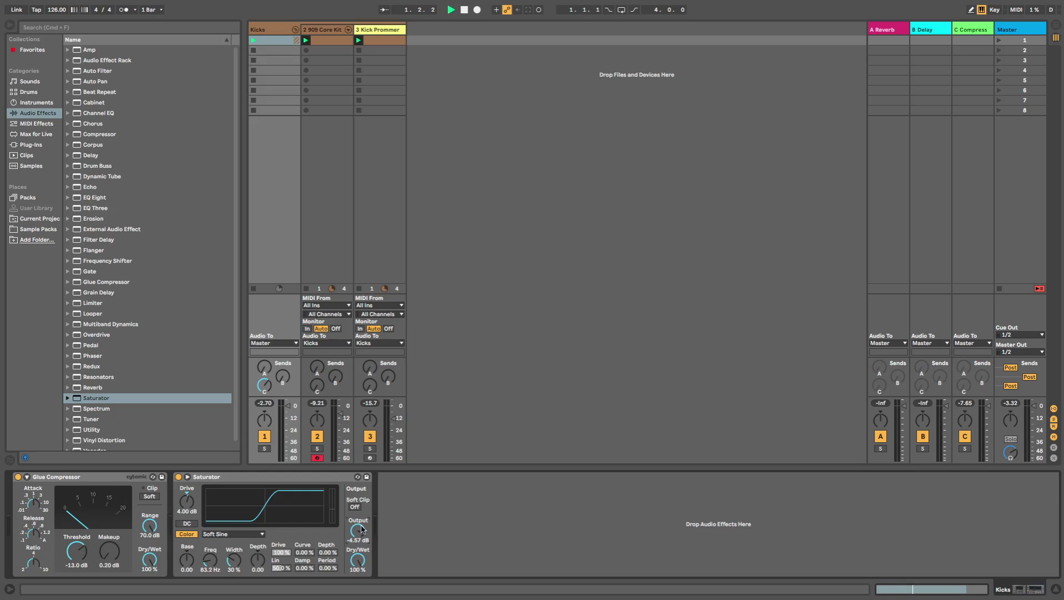
pyautogui.moveTo(362, 529); pyautogui.dragTo(362, 542)
pyautogui.click(259, 403)
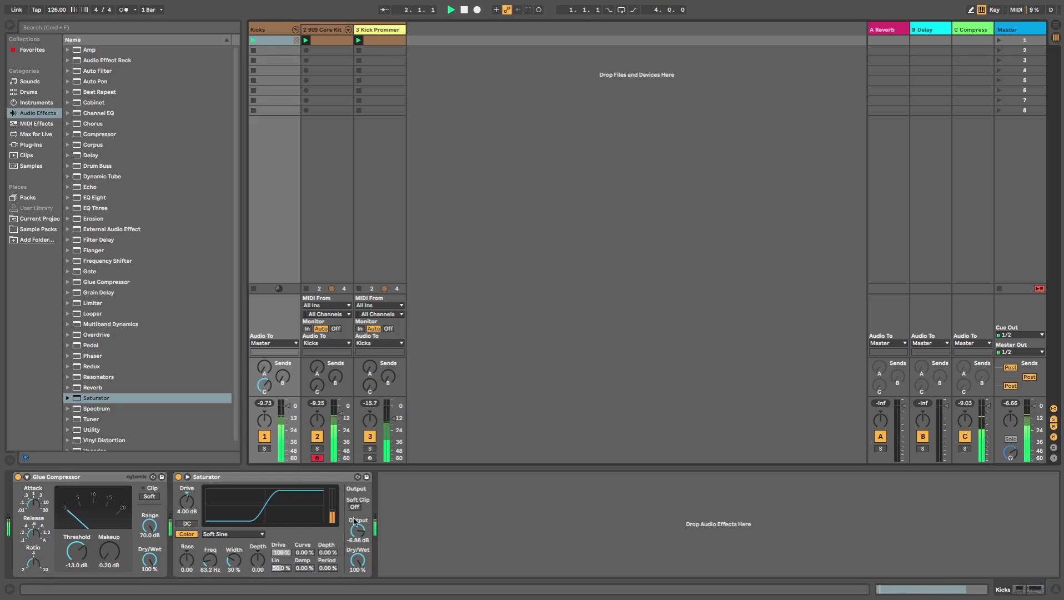
# Raise the Saturator frequency to 92.1 Hz, A/B comparing it on and off.
pyautogui.click(178, 476)
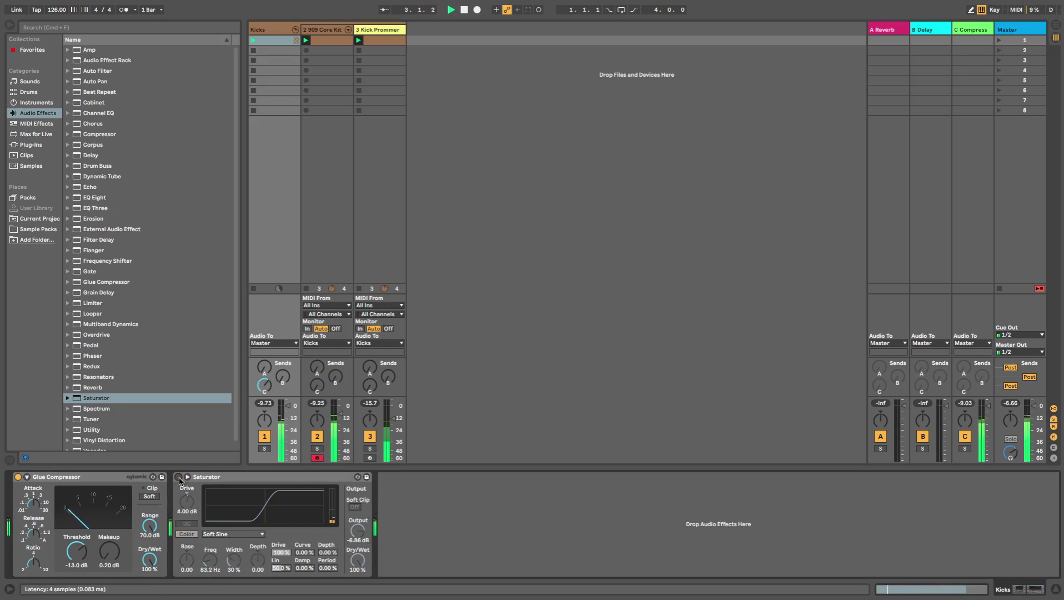
pyautogui.click(178, 476)
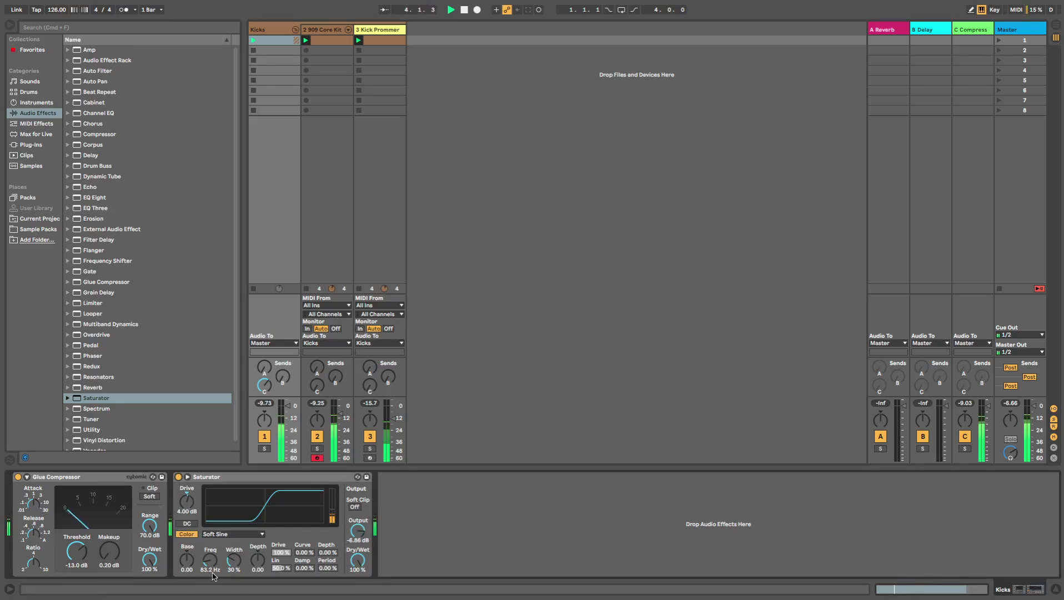
pyautogui.moveTo(210, 559); pyautogui.dragTo(210, 553)
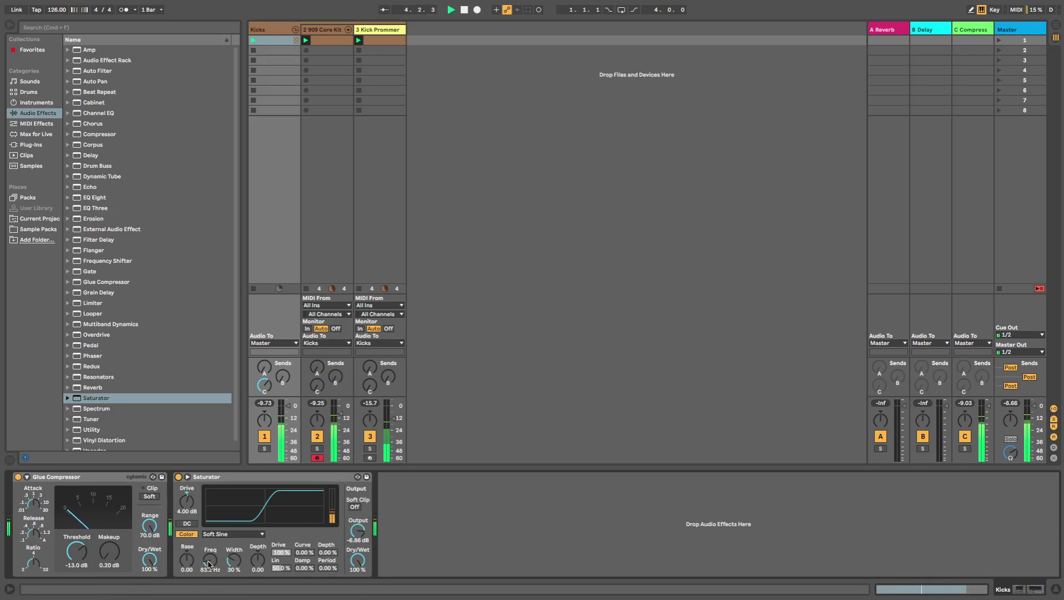
pyautogui.click(178, 477)
pyautogui.click(178, 477)
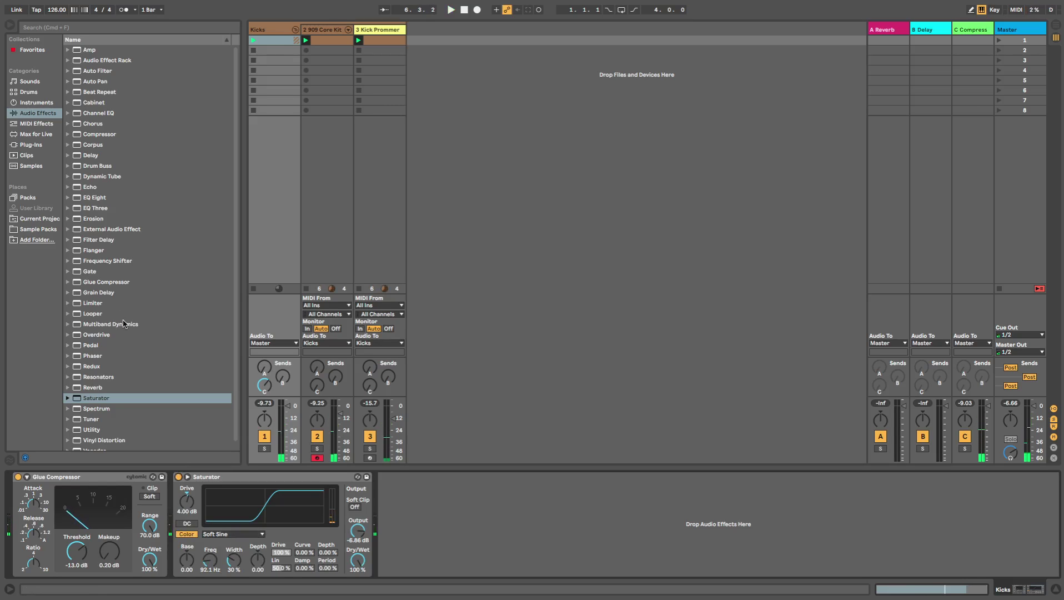
pyautogui.scroll(-1, 111, 323)
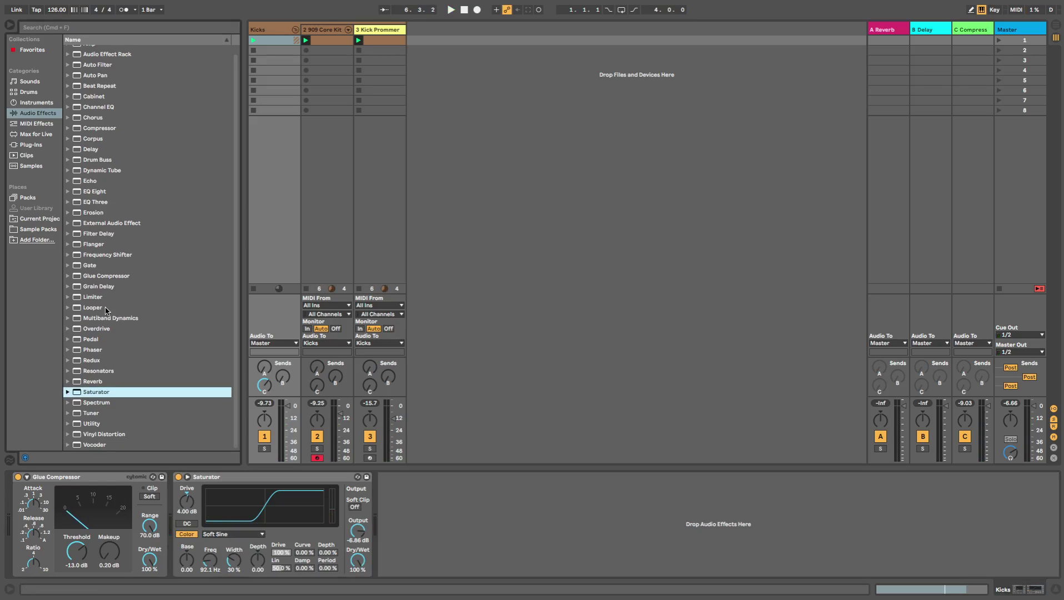
pyautogui.scroll(1, 101, 332)
pyautogui.click(101, 333)
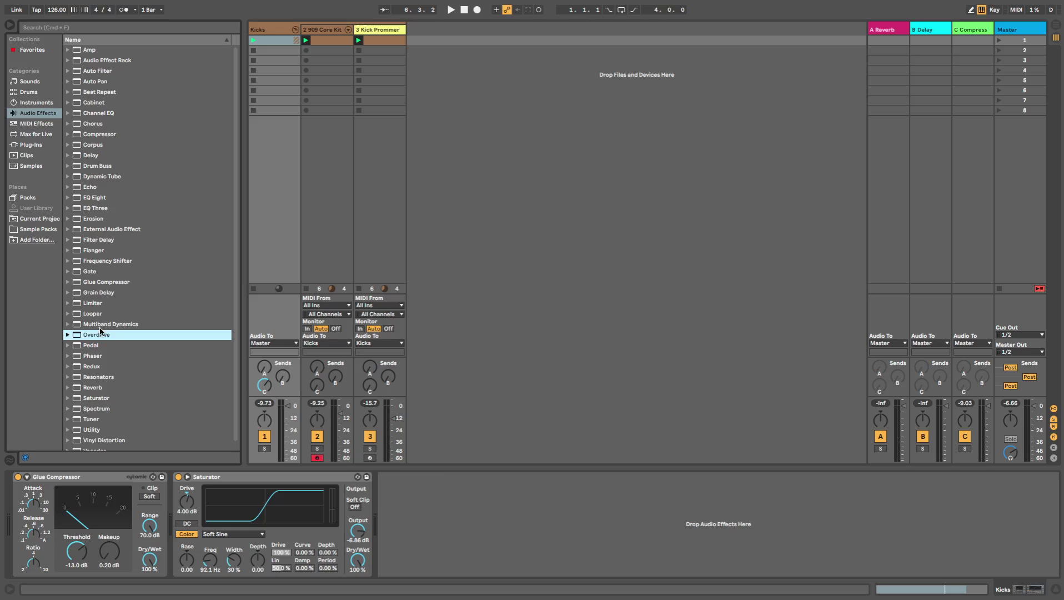
pyautogui.doubleClick(105, 336)
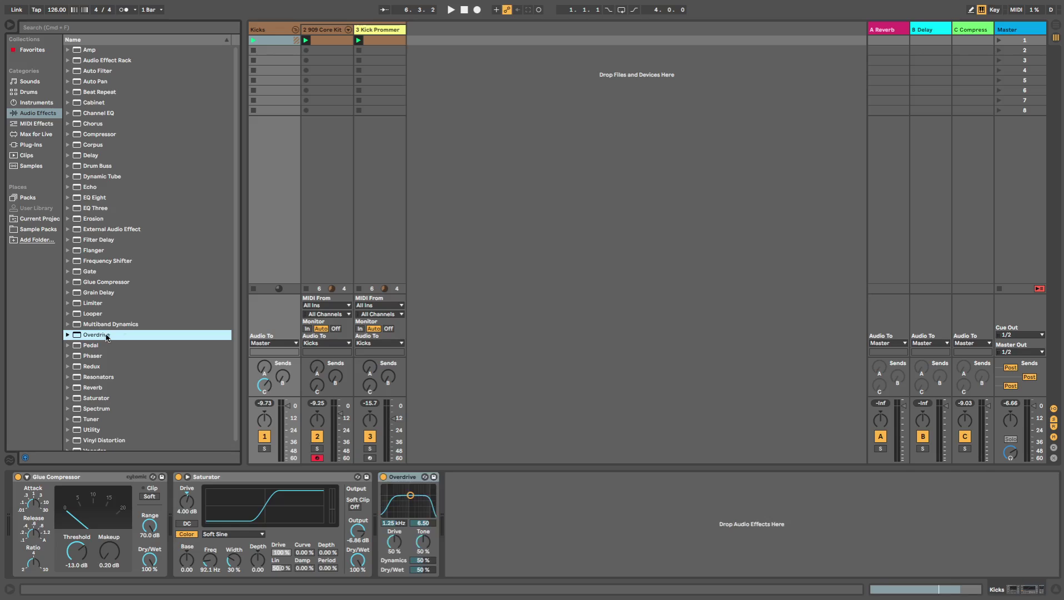
pyautogui.click(421, 546)
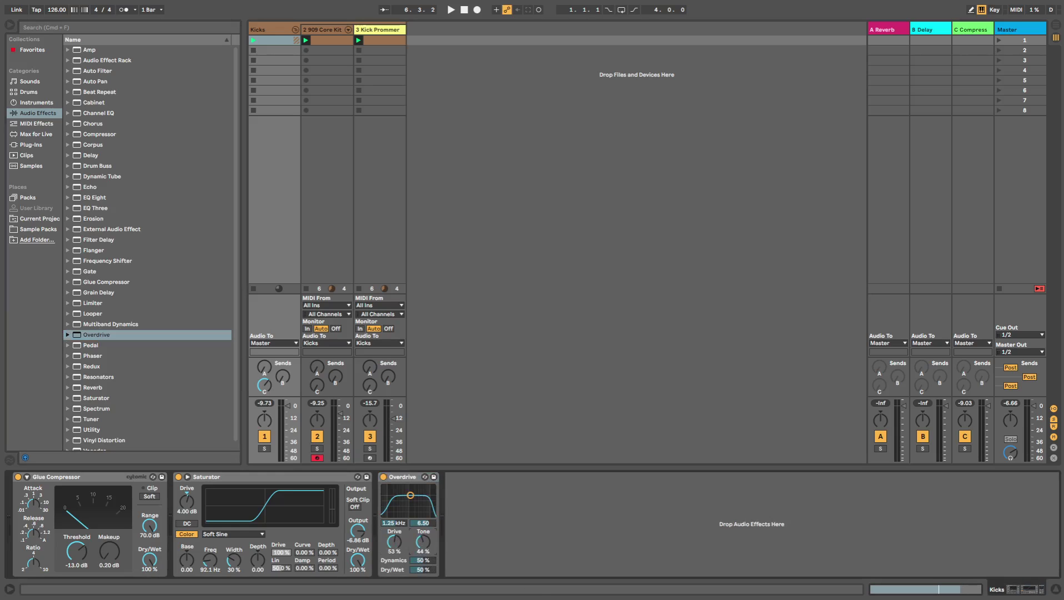
pyautogui.moveTo(409, 495); pyautogui.dragTo(402, 497)
pyautogui.moveTo(422, 572); pyautogui.dragTo(422, 580)
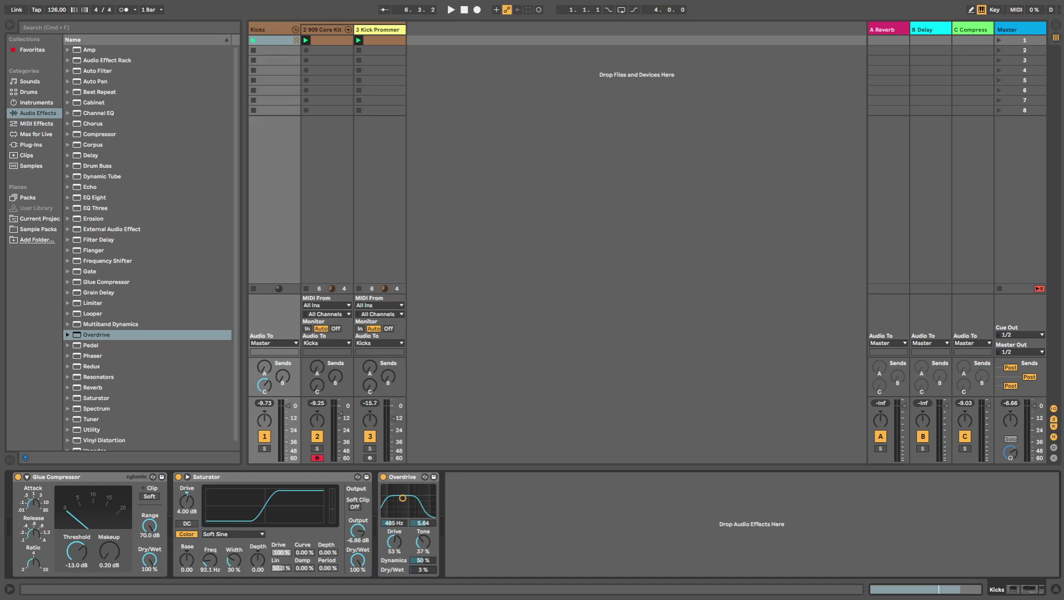
pyautogui.press('space')
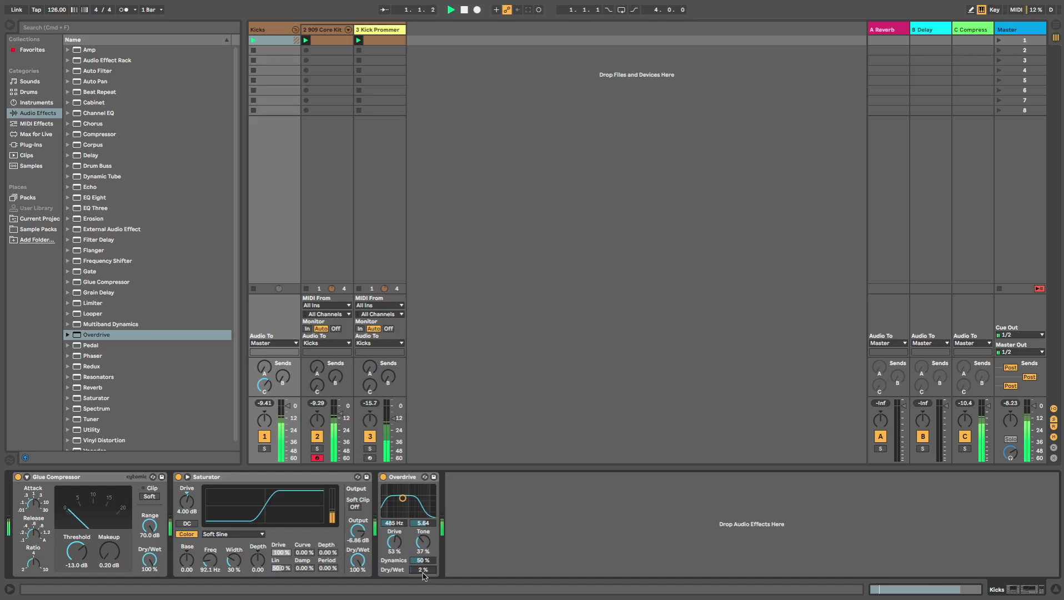
pyautogui.click(383, 476)
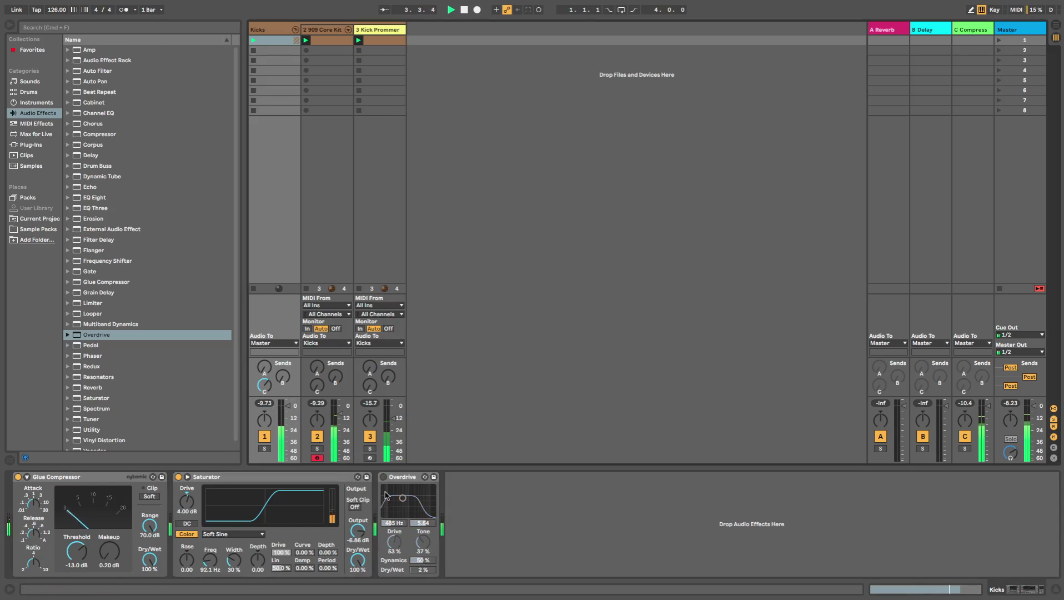
pyautogui.click(384, 477)
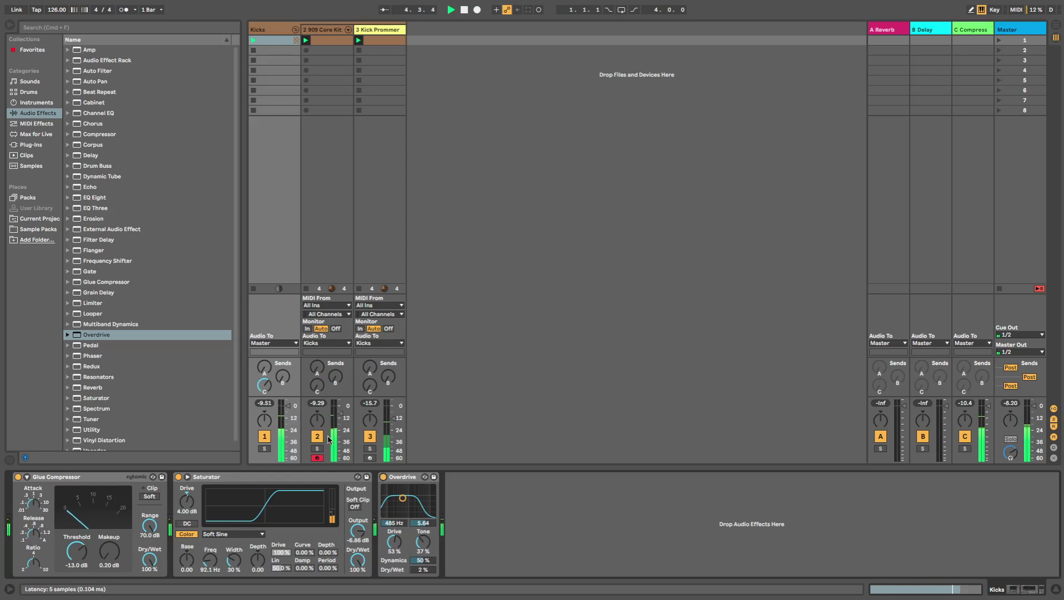
pyautogui.click(105, 429)
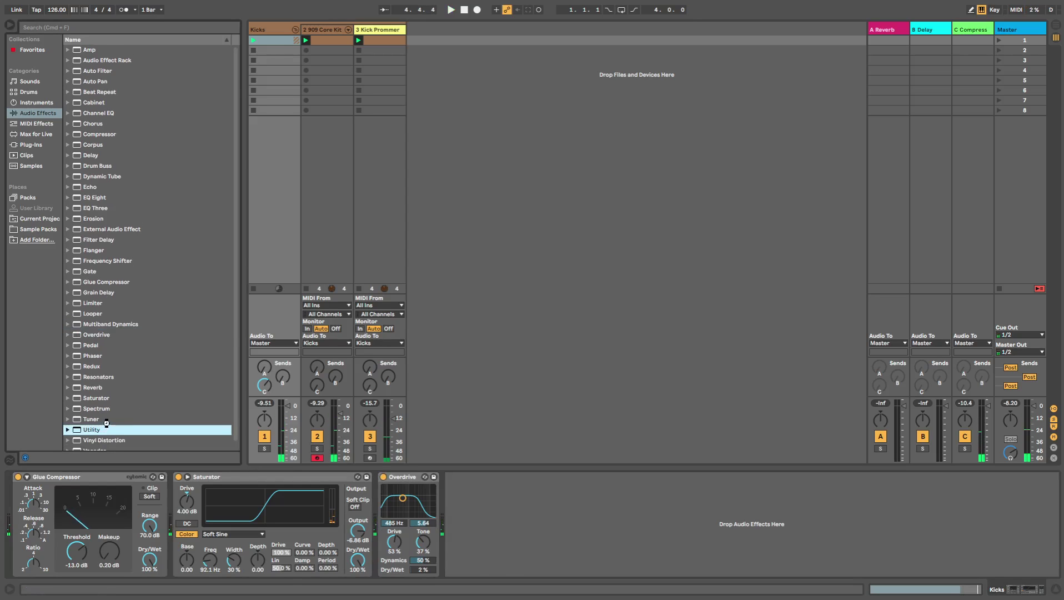
# Add a Utility after Overdrive on Kicks and switch it to mono.
pyautogui.doubleClick(106, 425)
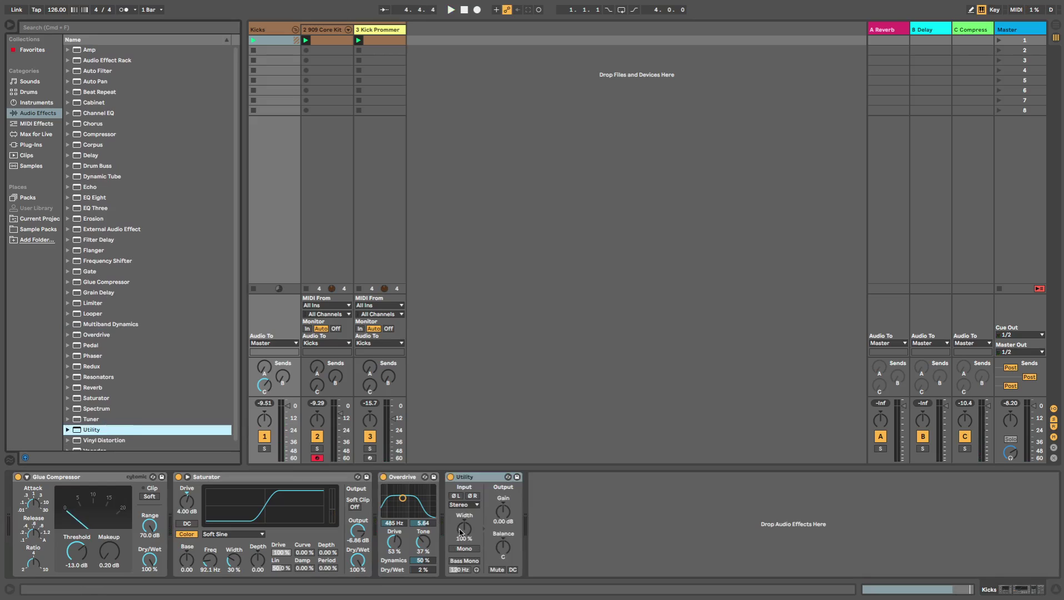
pyautogui.click(467, 548)
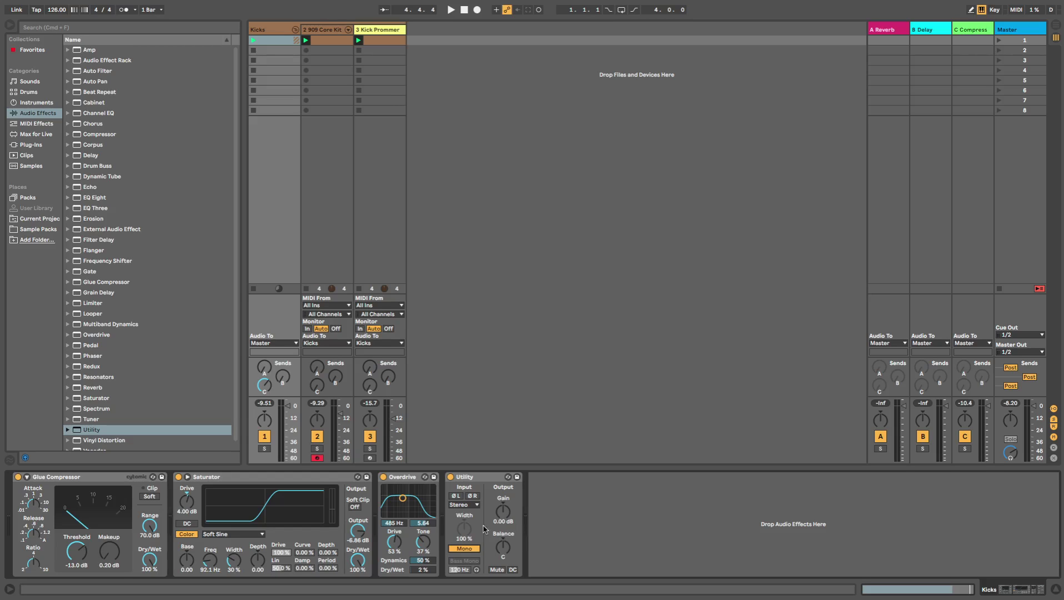
pyautogui.press('space')
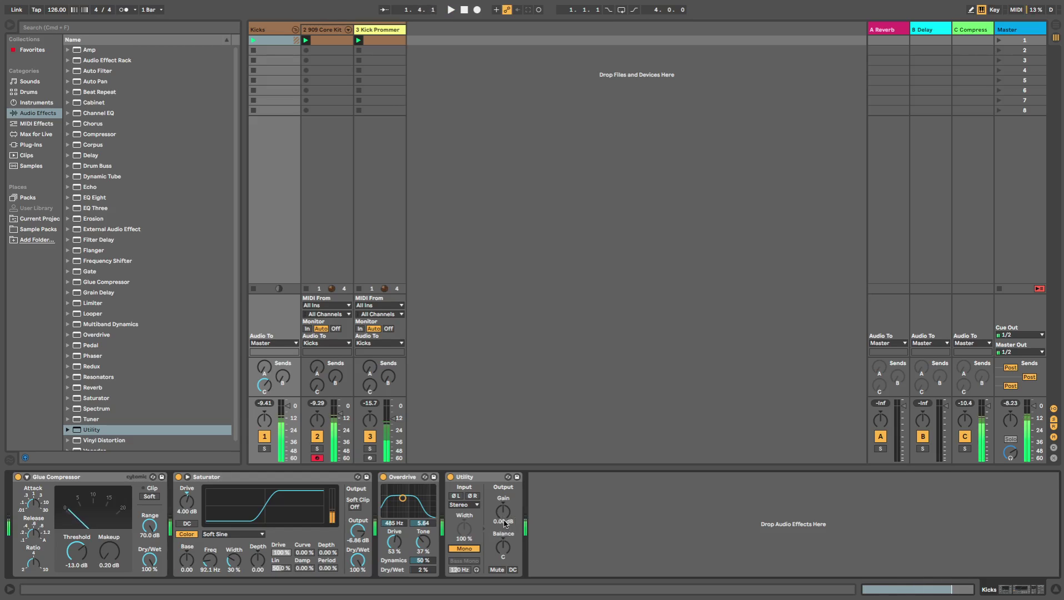
# Set the Utility gain to -0.30 dB and nudge the Kicks volume down to -9.81.
pyautogui.click(504, 521)
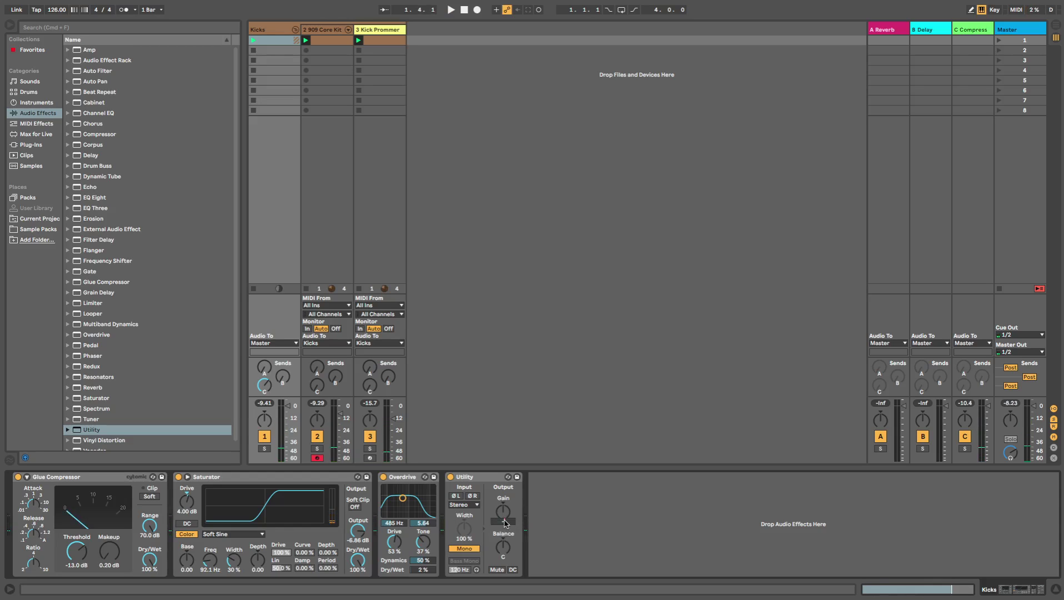
pyautogui.write('-3')
pyautogui.press('Return')
pyautogui.write('0.3')
pyautogui.press('Return')
pyautogui.write('-0.3')
pyautogui.press('Return')
pyautogui.press('space')
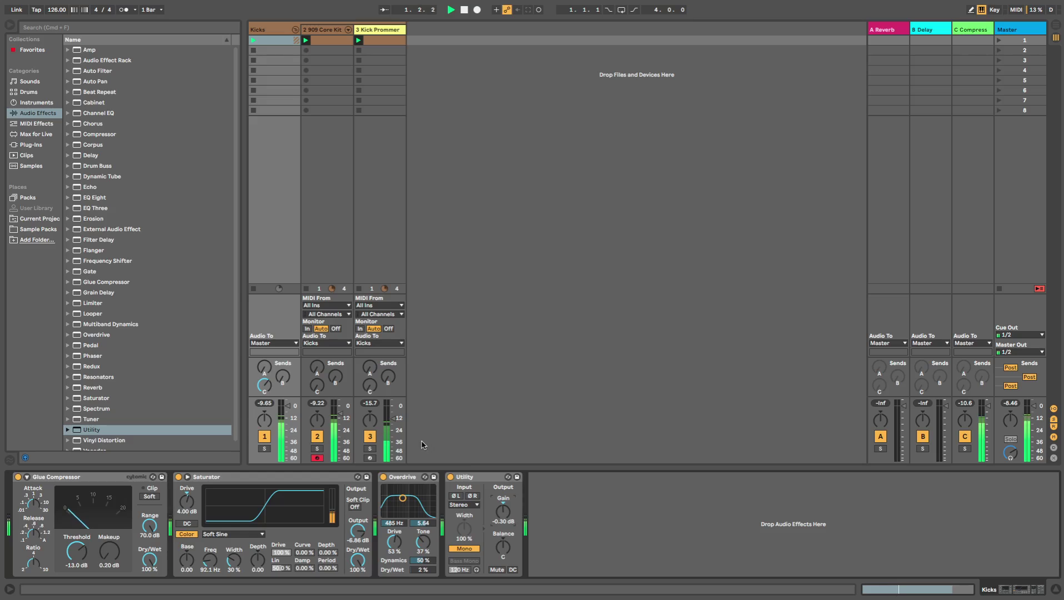
pyautogui.moveTo(271, 409); pyautogui.dragTo(271, 410)
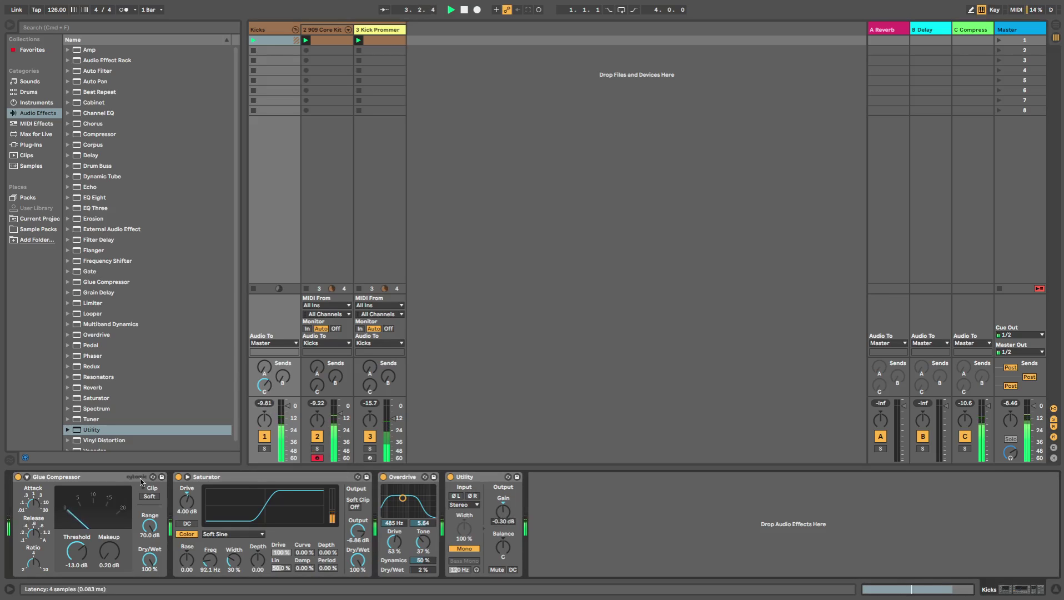
# Group the four Kicks devices into an Audio Effect Rack and A/B it during playback.
pyautogui.press('space')
pyautogui.click(89, 476)
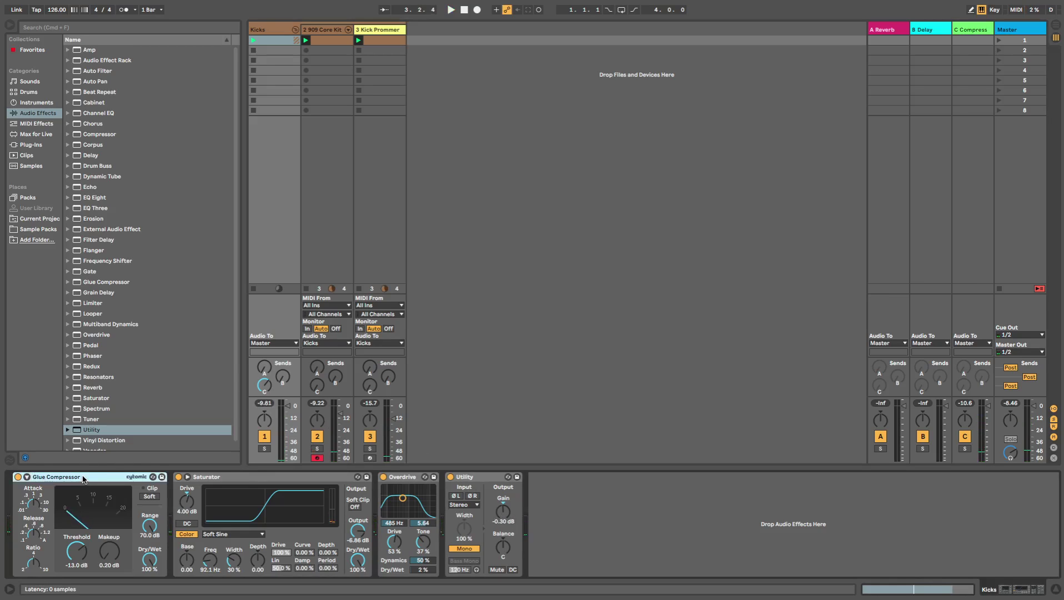
pyautogui.hotkey('shift', 'Right')
pyautogui.hotkey('shift', 'Right')
pyautogui.hotkey('shift', 'Right')
pyautogui.press('super+g')
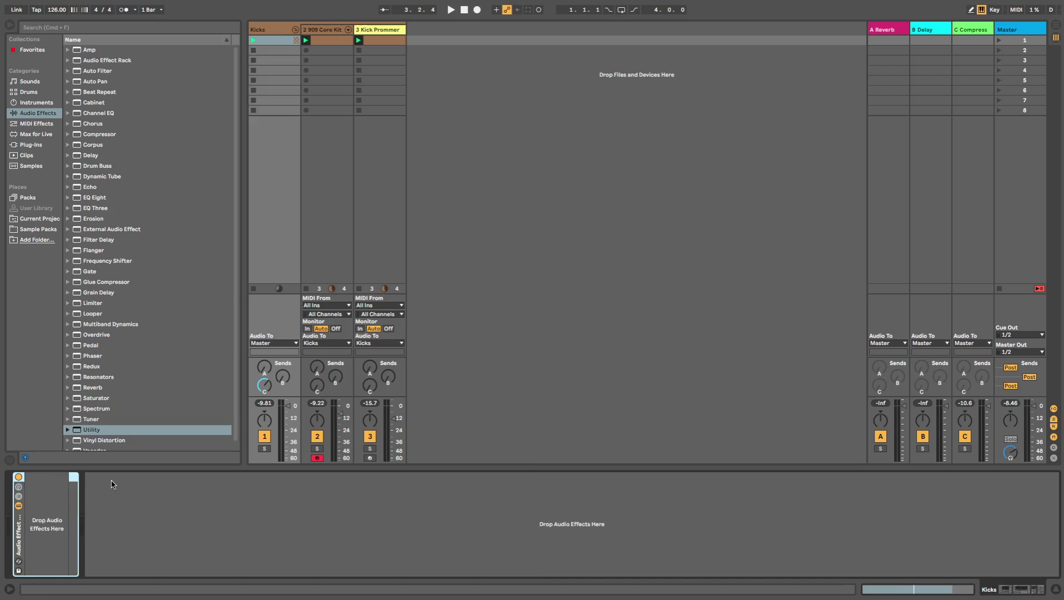
pyautogui.press('v')
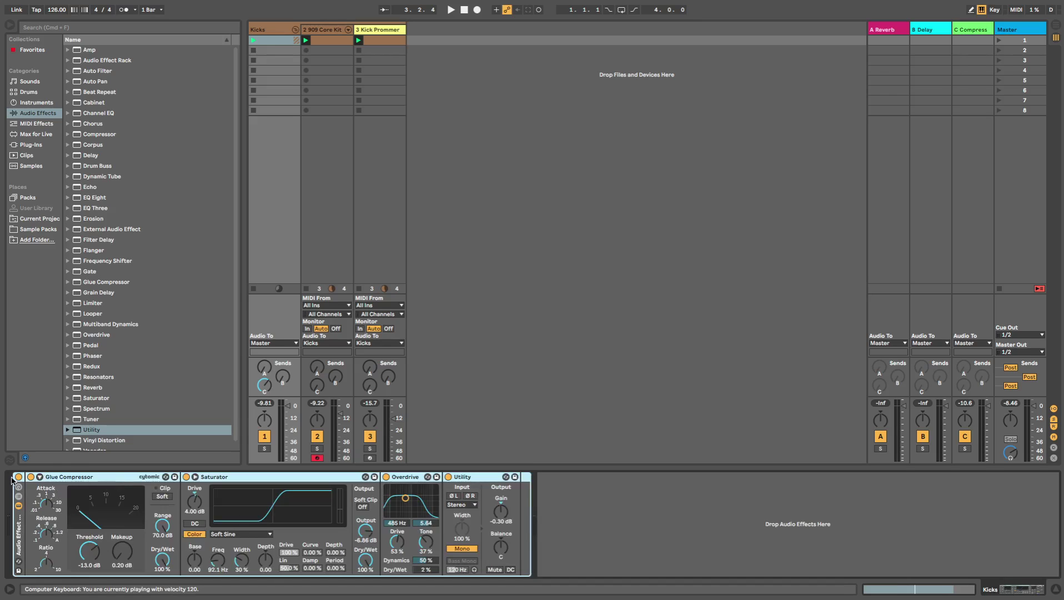
pyautogui.press('space')
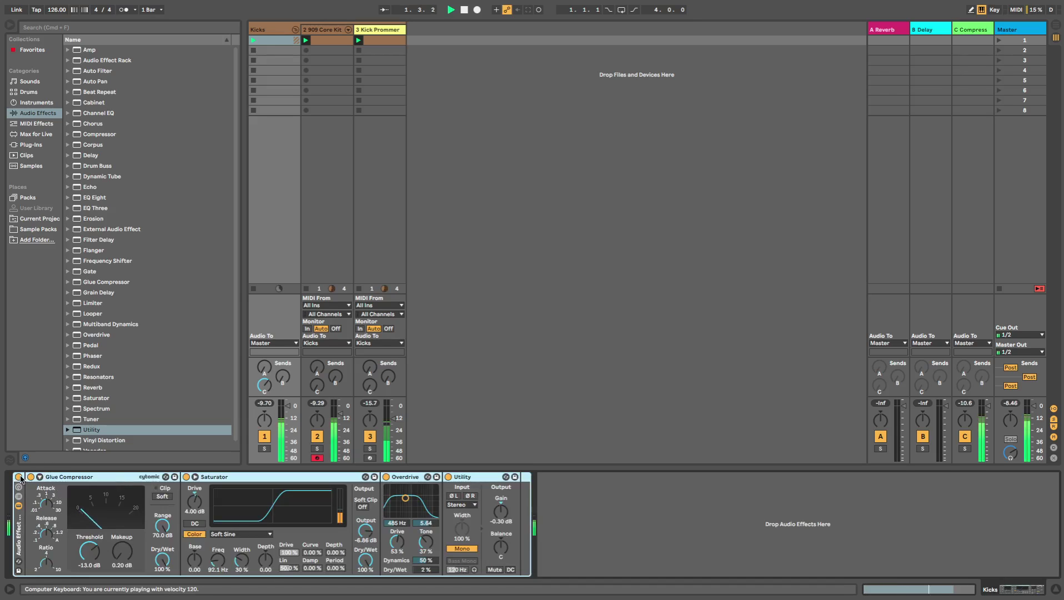
pyautogui.click(19, 477)
pyautogui.click(19, 477)
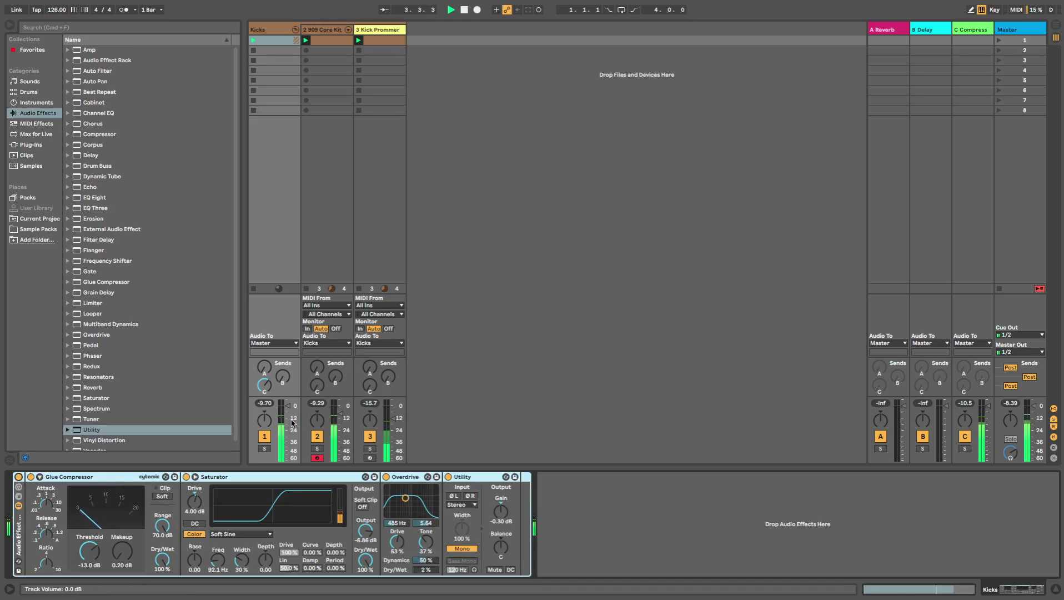
# Solo the 909 Core Kit and Kick Prommer tracks, then bypass the effect rack.
pyautogui.click(281, 405)
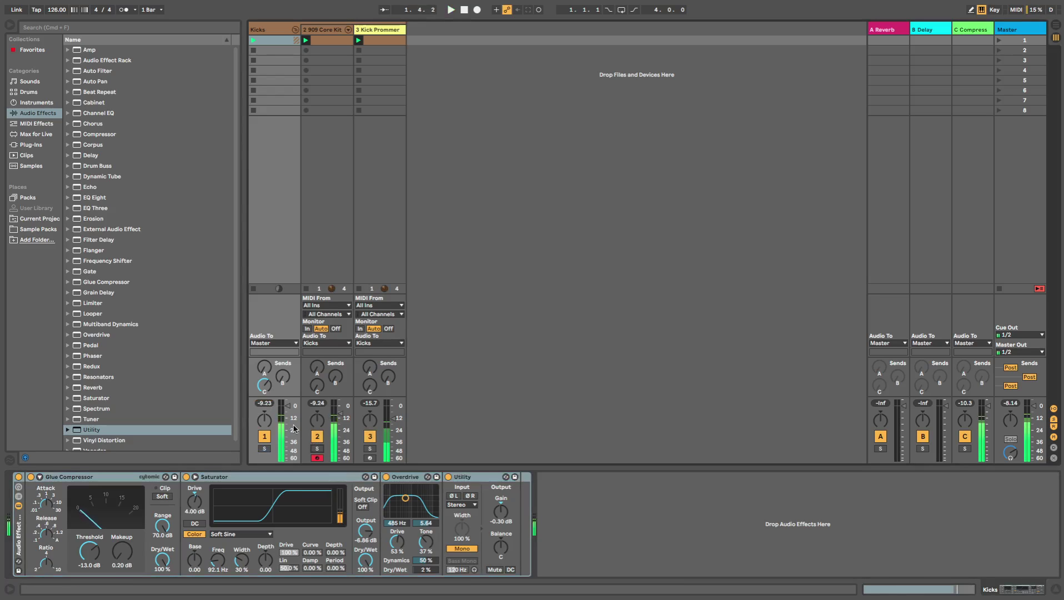
pyautogui.click(316, 449)
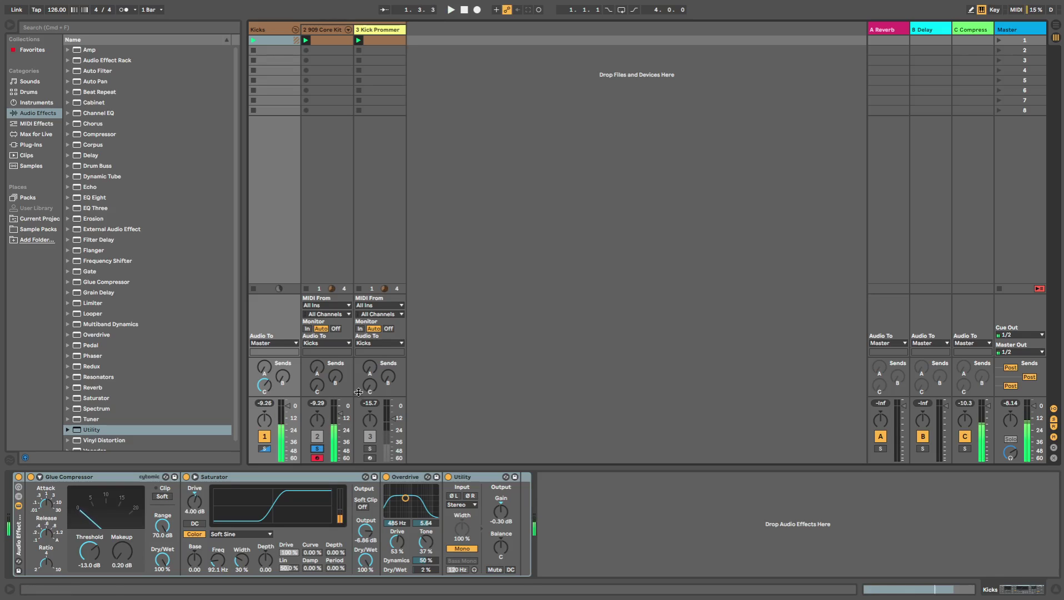
pyautogui.click(370, 448)
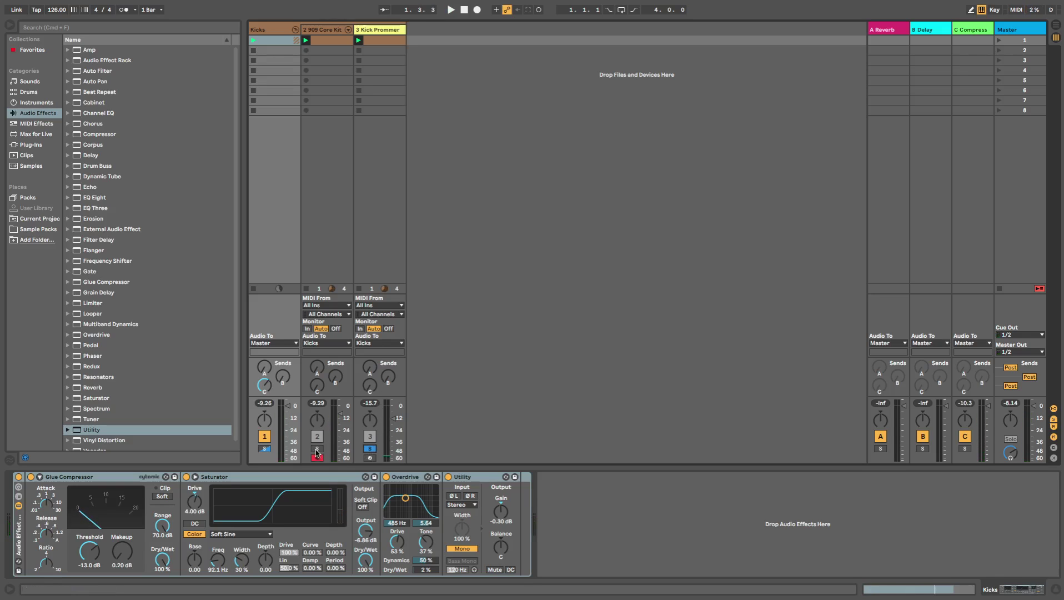
pyautogui.click(18, 476)
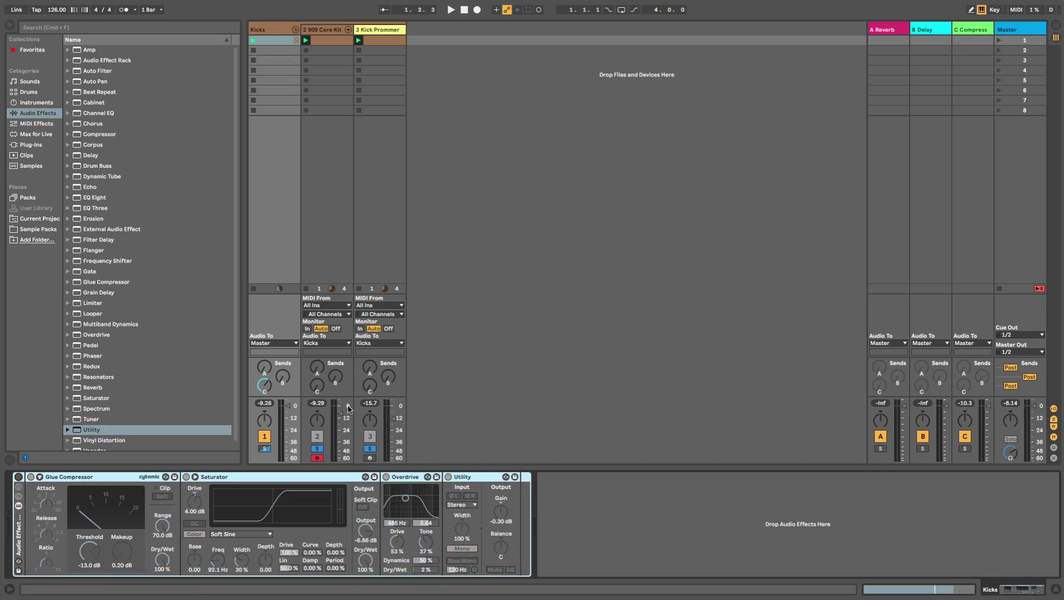
# Rename the Kick Prommer track to 'Click'.
pyautogui.click(380, 30)
pyautogui.press('super+r')
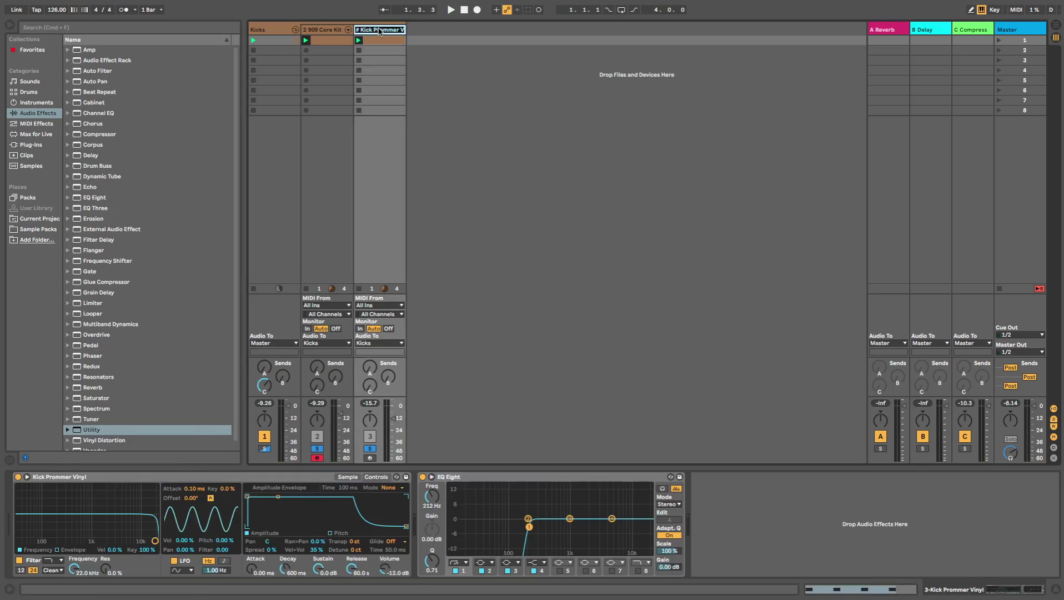
pyautogui.write('Click')
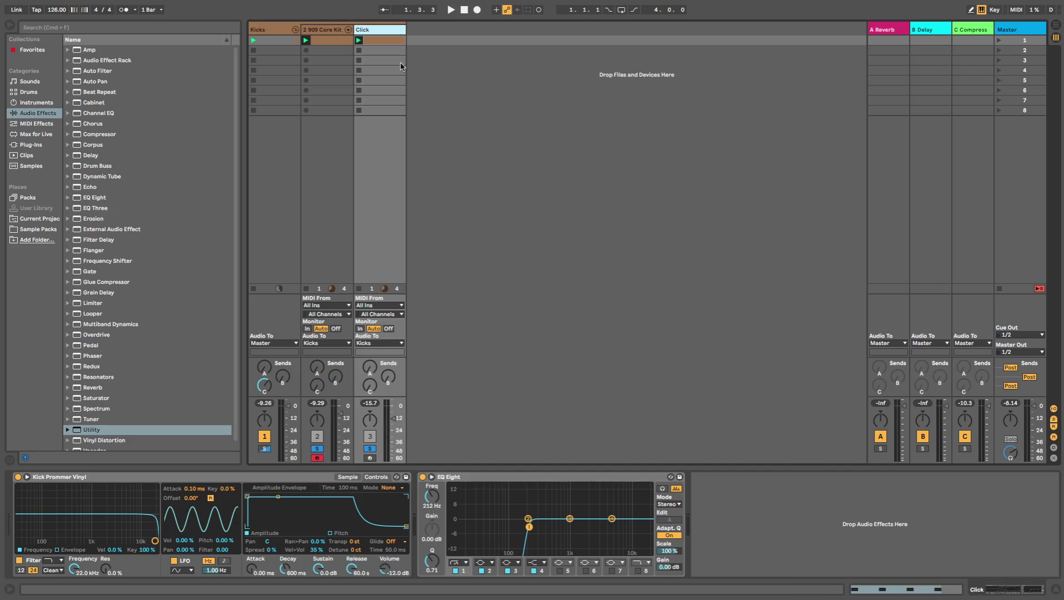
# Switch the Kicks effect rack back on while the kicks play.
pyautogui.press('space')
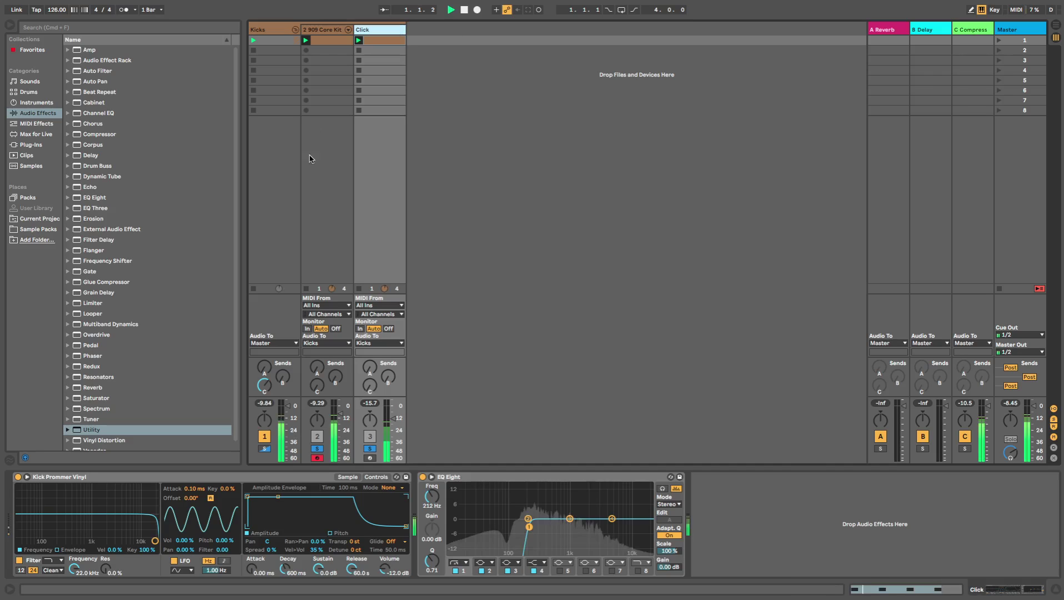
pyautogui.click(276, 384)
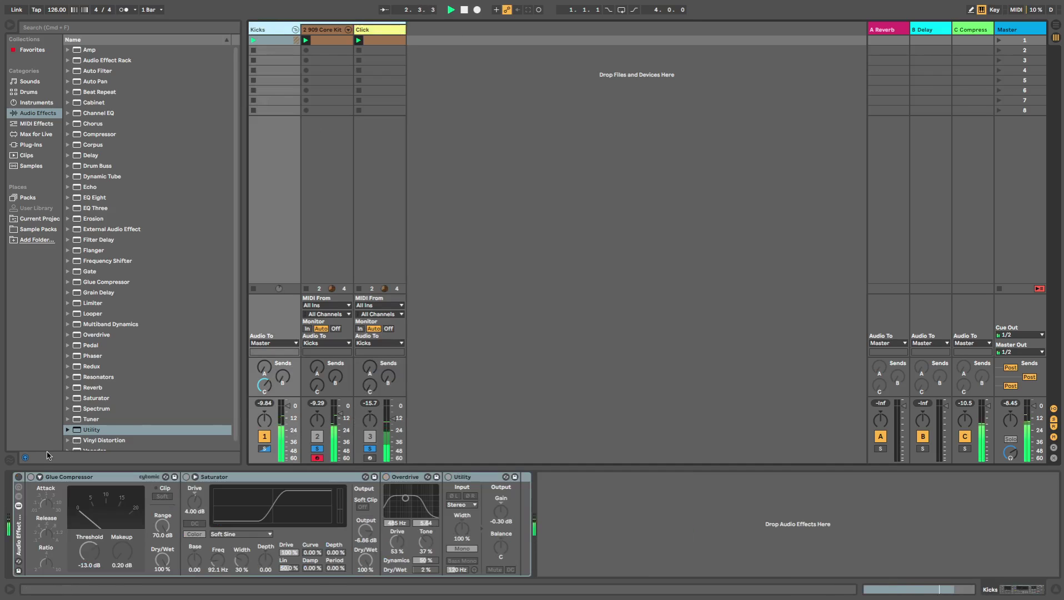
pyautogui.click(18, 478)
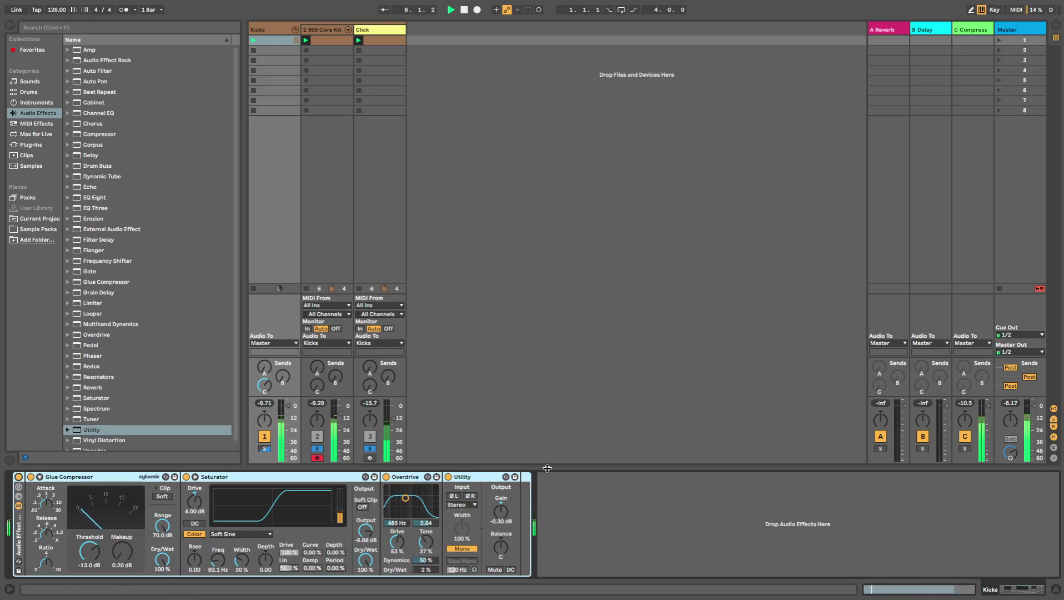
pyautogui.press('space')
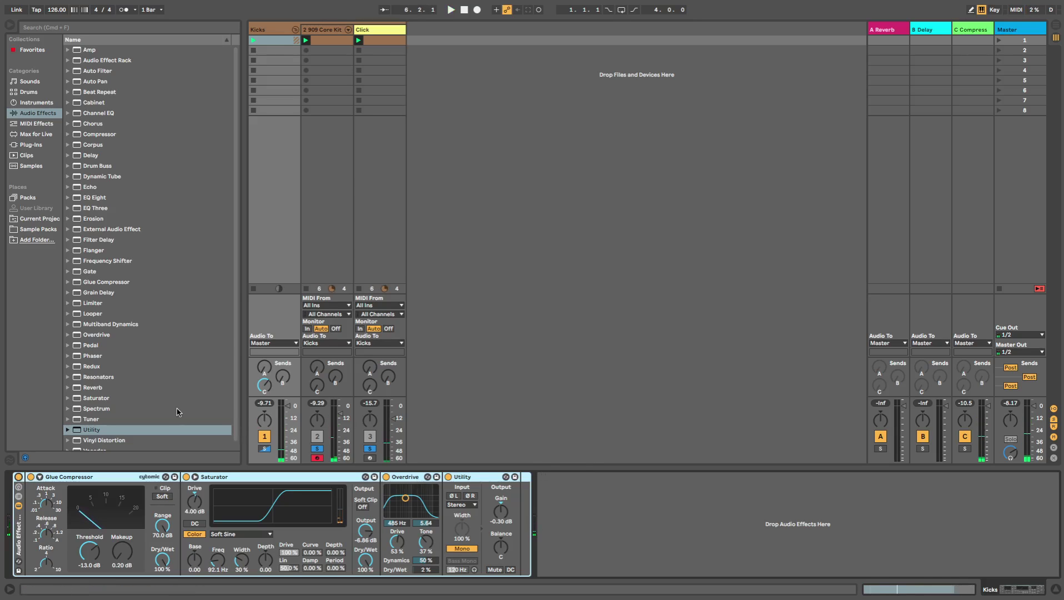